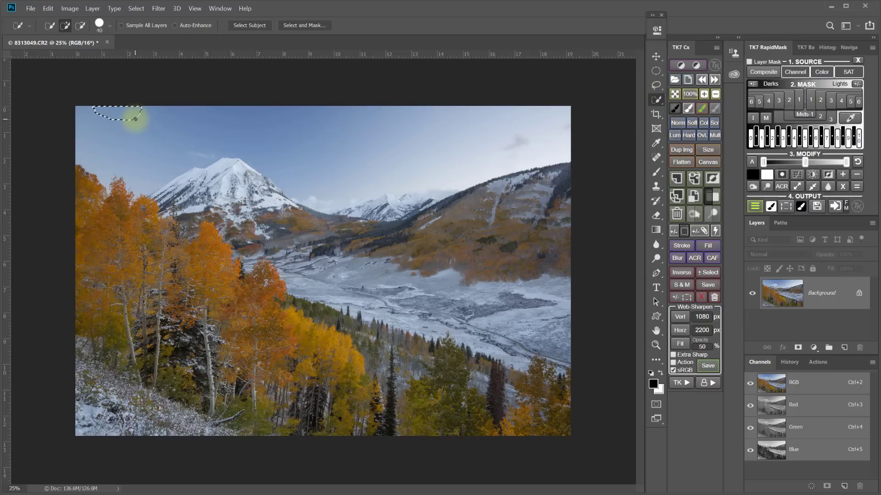
Quick-select the sky, then invert the selection so the trees, slopes and mountains are selected.
mouse_move(134, 118)
left_mouse_down()
mouse_move(365, 130)
mouse_move(391, 199)
mouse_move(351, 210)
mouse_move(255, 189)
mouse_move(168, 195)
left_mouse_up()
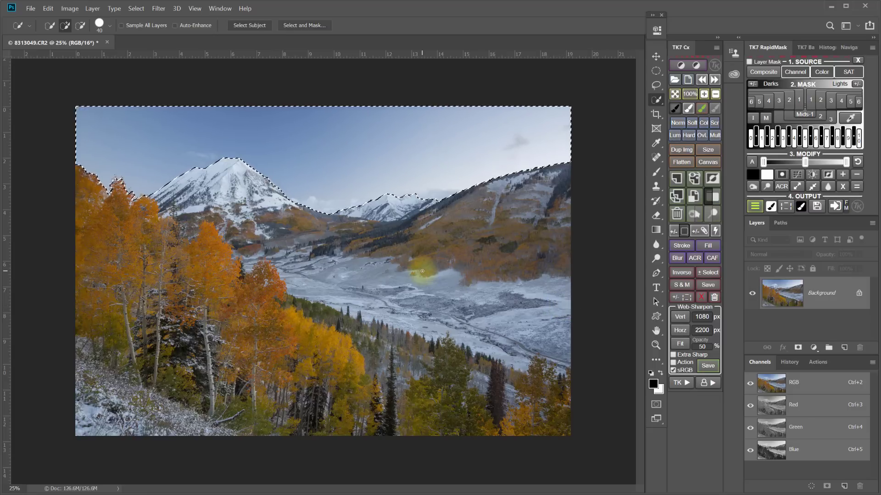
key("ctrl+shift+i")
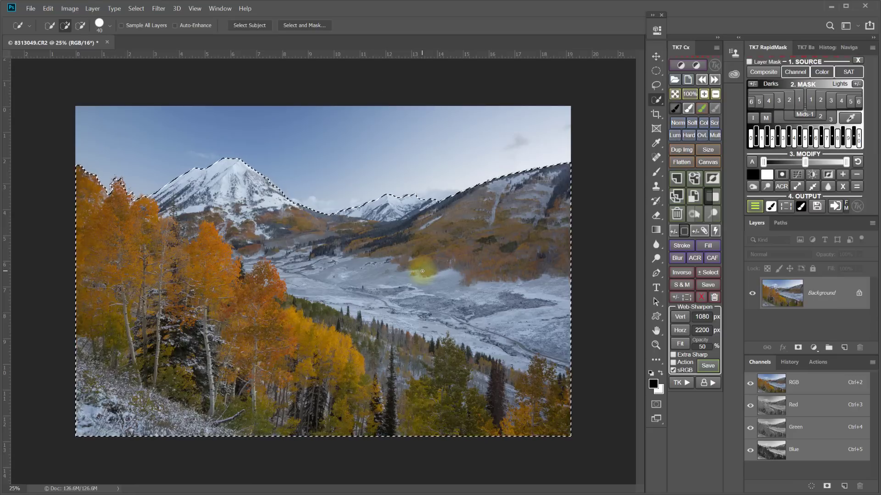
Open Select and Mask and brush away the masked fringe on the left treetops.
left_click(135, 8)
left_click(154, 137)
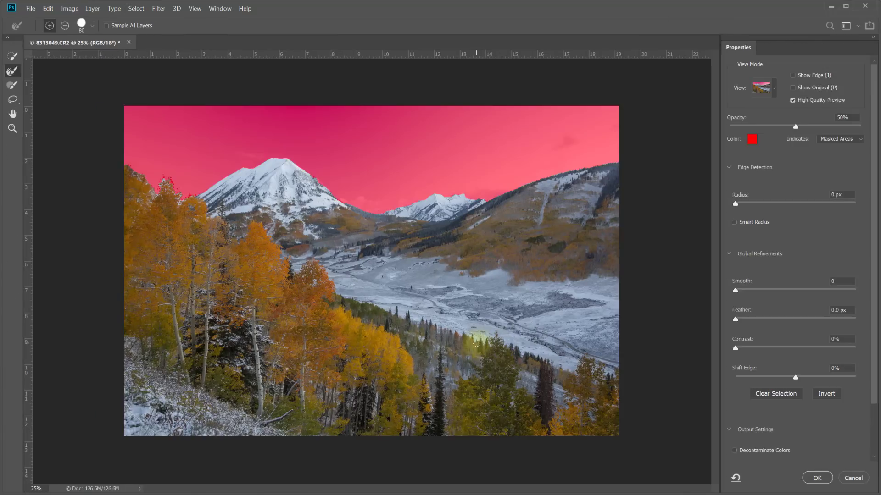
key("bracketright")
key("bracketright")
key("bracketright")
key("bracketright")
key("bracketright")
key("bracketright")
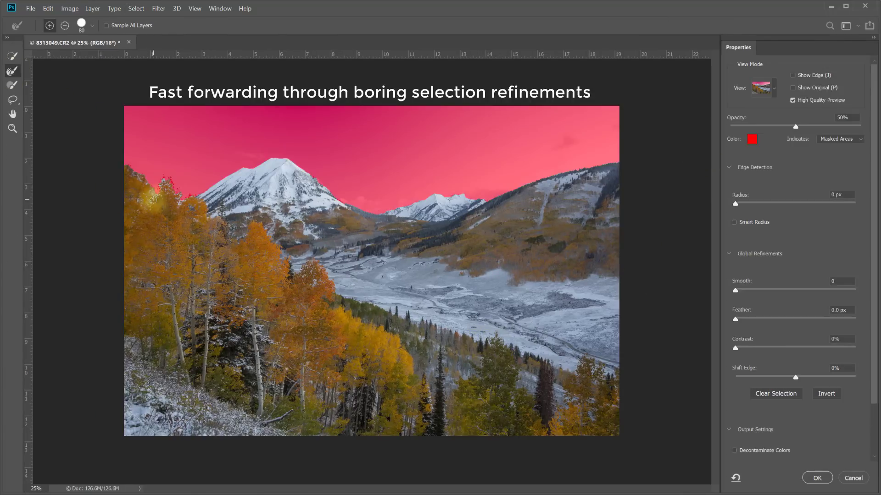
mouse_move(155, 198)
left_mouse_down()
mouse_move(123, 166)
mouse_move(188, 193)
mouse_move(127, 173)
left_mouse_up()
Quick-select along the mountain ridges to add their edges to the selection.
key("w")
scroll(194, 149, "up", 3)
left_click_drag(242, 272, 227, 278)
scroll(394, 270, "right", 5)
mouse_move(383, 289)
left_mouse_down()
mouse_move(436, 240)
mouse_move(544, 395)
left_mouse_up()
scroll(544, 395, "right", 10)
scroll(544, 395, "up", 2)
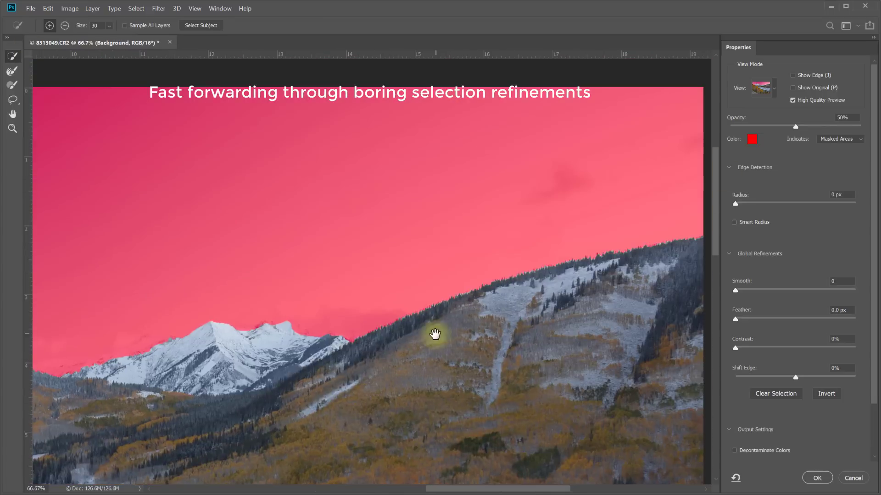
Run the Refine Edge Brush along the right and left ridgelines.
key("r")
left_click_drag(373, 324, 482, 285)
scroll(678, 380, "left", 10)
scroll(468, 334, "down", 1)
key("b")
key("r")
mouse_move(378, 267)
left_mouse_down()
mouse_move(358, 259)
mouse_move(349, 271)
mouse_move(334, 262)
mouse_move(350, 249)
mouse_move(323, 256)
mouse_move(341, 253)
mouse_move(347, 271)
left_mouse_up()
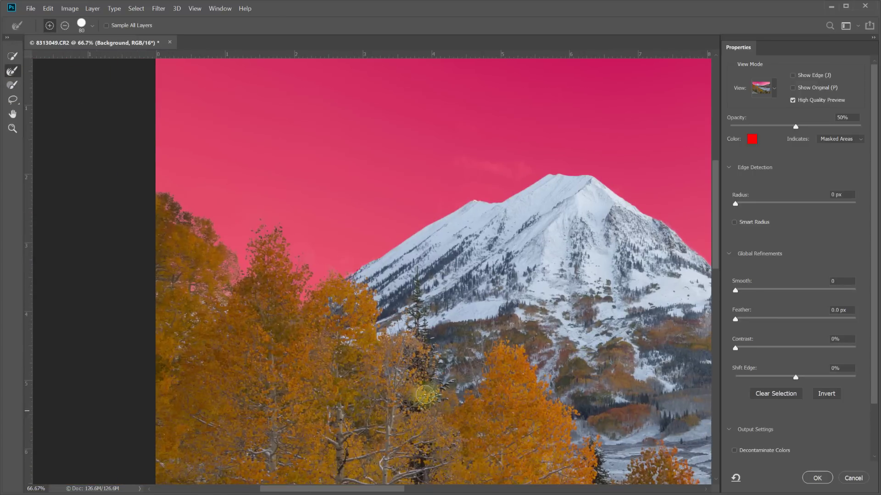
Accept the refined selection, save it as an alpha channel named 'land', and deselect.
left_click(816, 478)
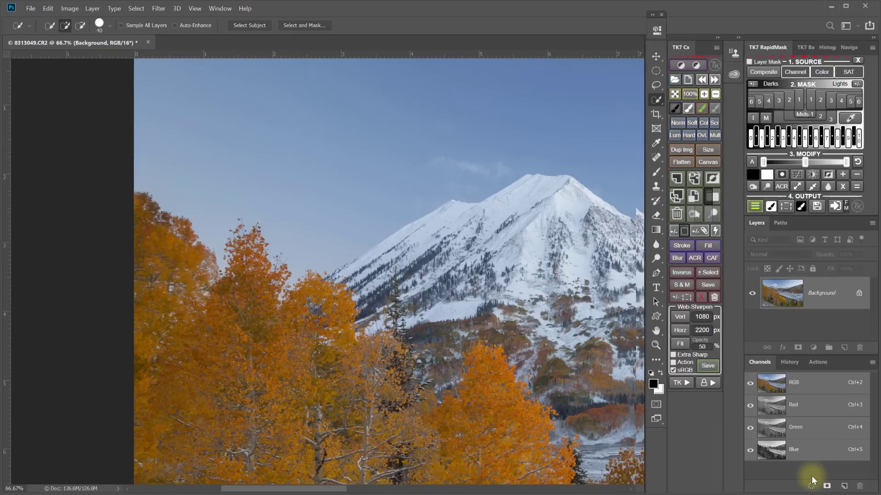
key("ctrl+0")
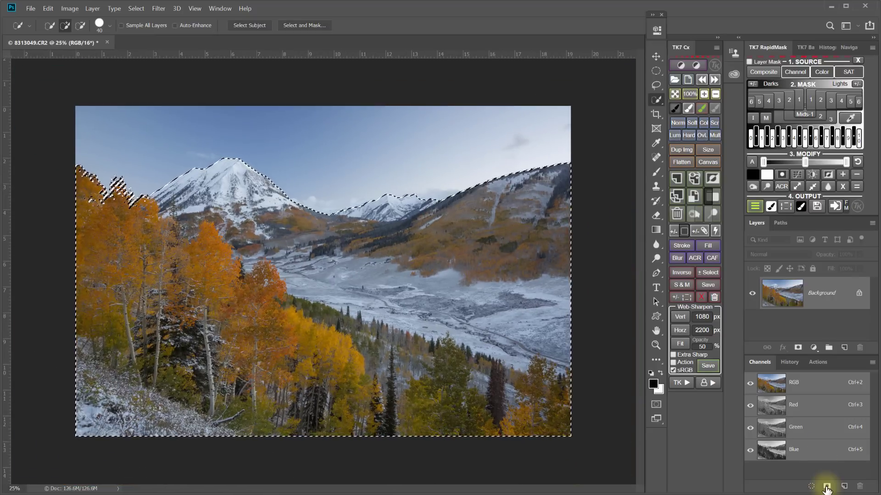
left_click(827, 487)
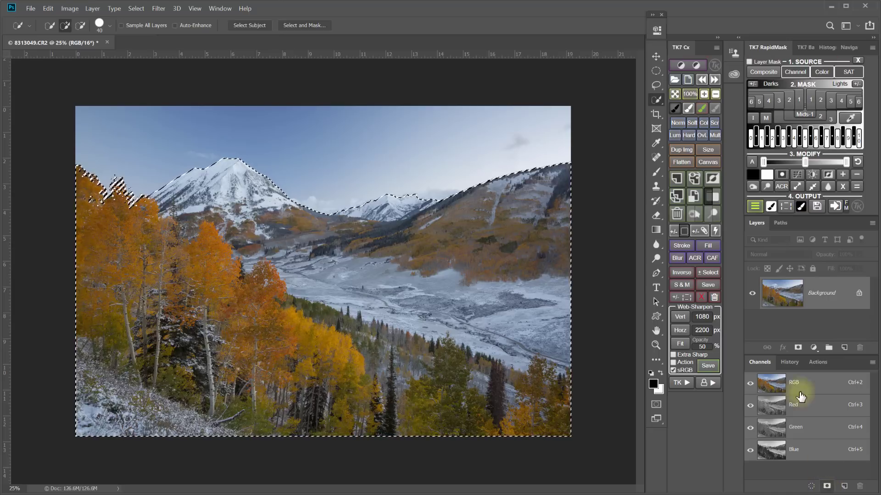
left_click(709, 286)
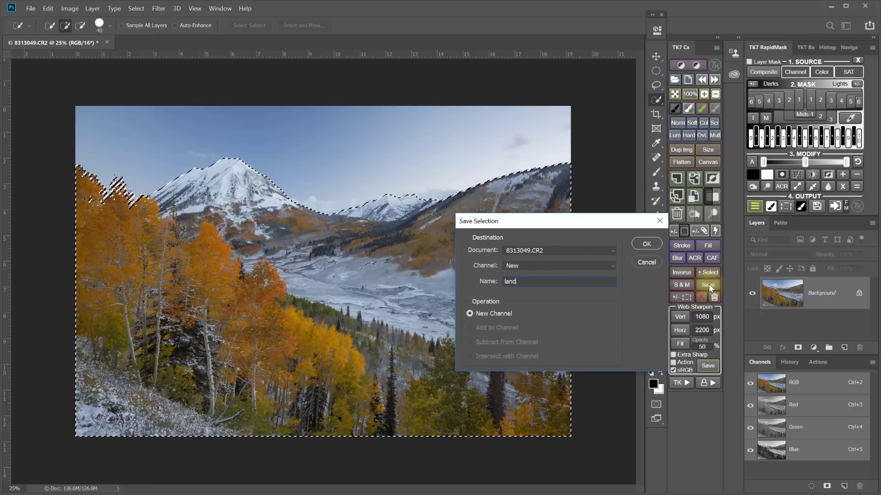
key("Return")
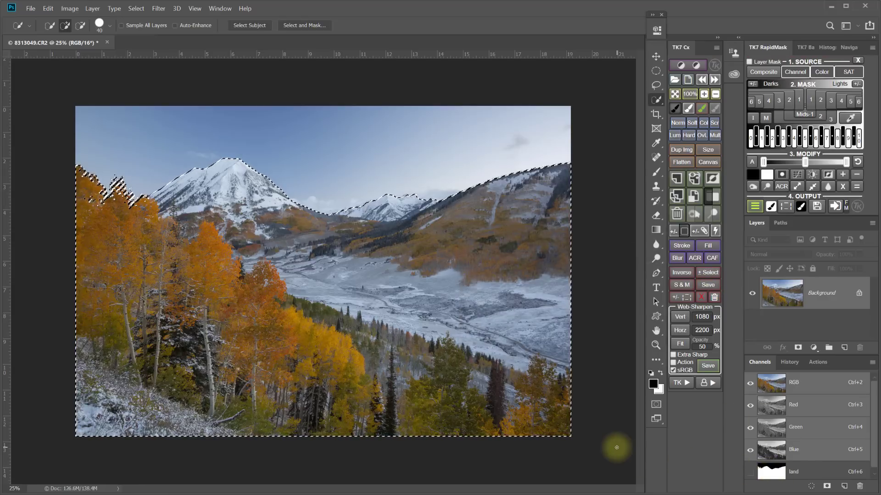
key("ctrl+d")
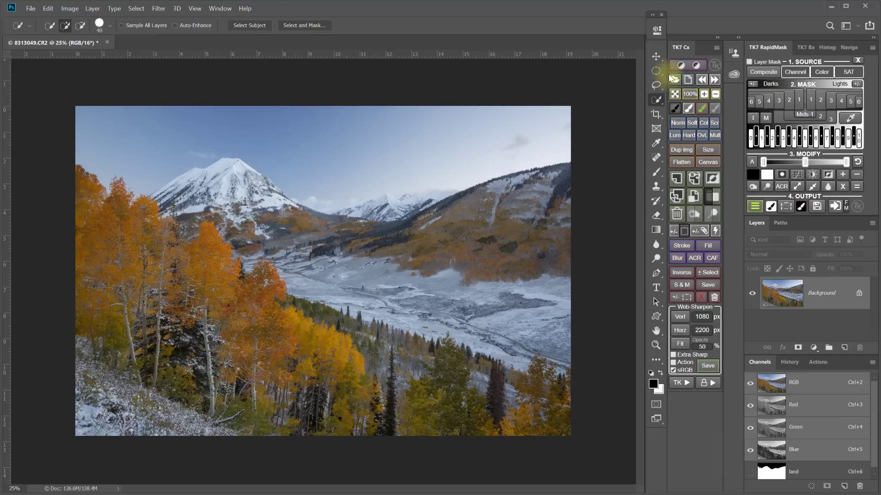
Lasso the upper-left sky down through the trees, then add the upper-right sky.
left_click(655, 85)
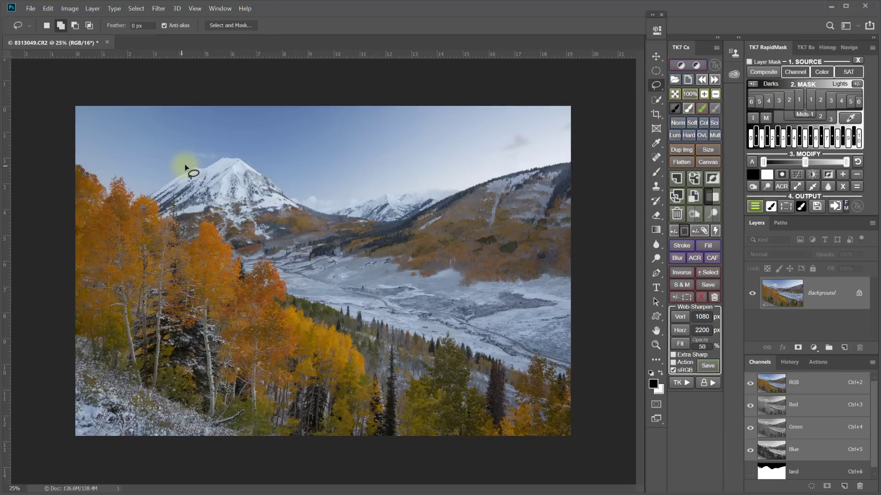
mouse_move(182, 159)
left_mouse_down()
mouse_move(74, 104)
mouse_move(61, 105)
mouse_move(49, 125)
mouse_move(40, 161)
left_mouse_up()
left_click_drag(55, 198, 118, 229)
left_click_drag(177, 207, 194, 164)
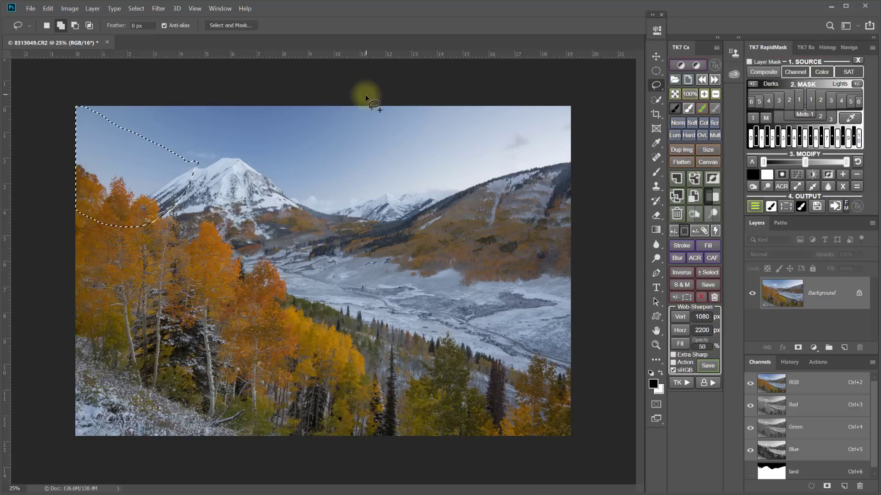
mouse_move(376, 107)
left_mouse_down()
mouse_move(296, 161)
mouse_move(269, 191)
mouse_move(275, 209)
mouse_move(323, 230)
mouse_move(386, 238)
mouse_move(521, 216)
mouse_move(608, 177)
mouse_move(623, 115)
mouse_move(603, 89)
mouse_move(460, 87)
mouse_move(374, 110)
left_mouse_up()
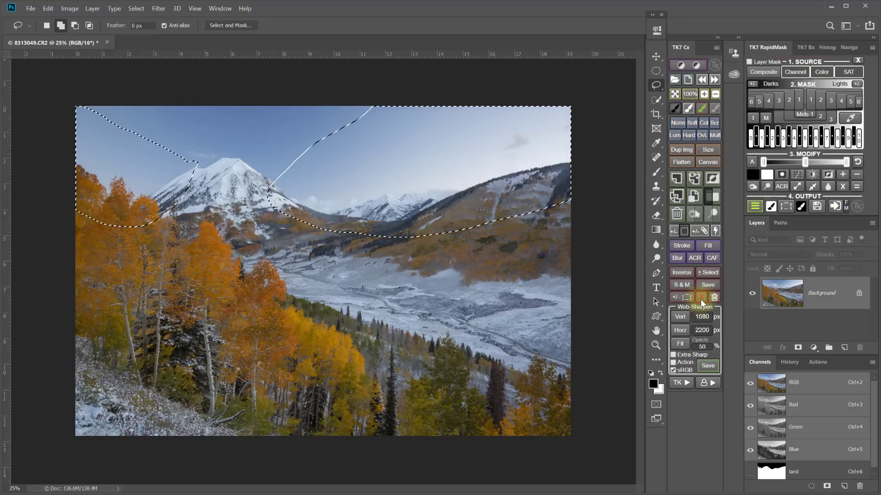
Add a Hue/Saturation adjustment layer on the sky selection and set its blend mode to Multiply.
left_click(814, 347)
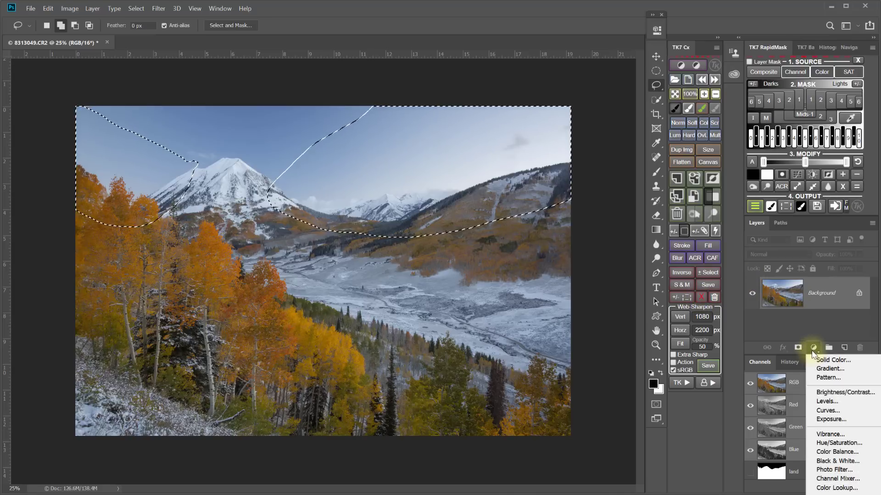
left_click(824, 442)
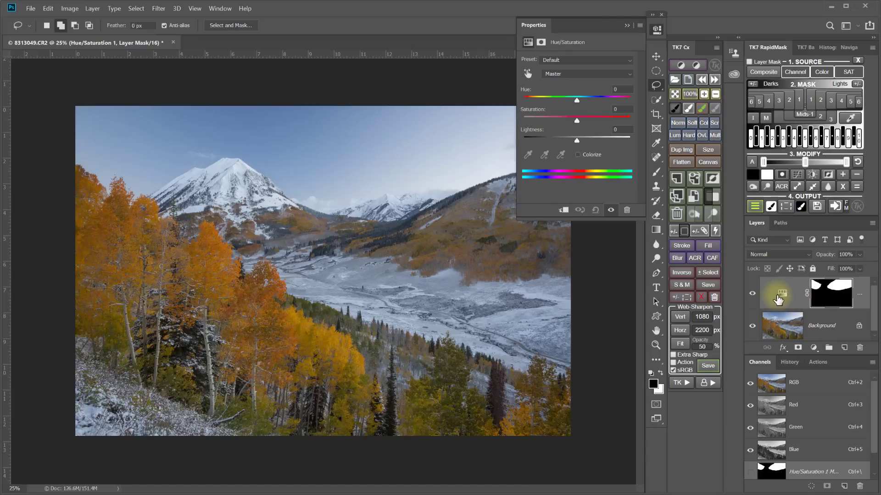
left_click(807, 255)
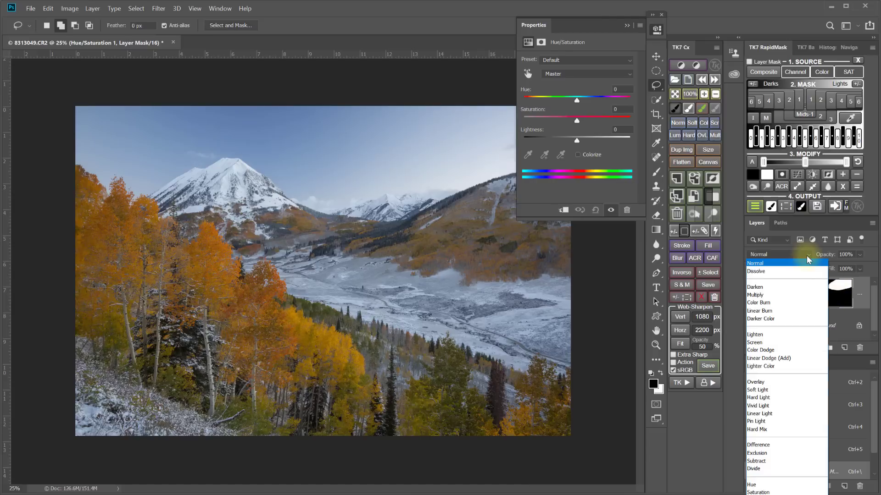
left_click(762, 294)
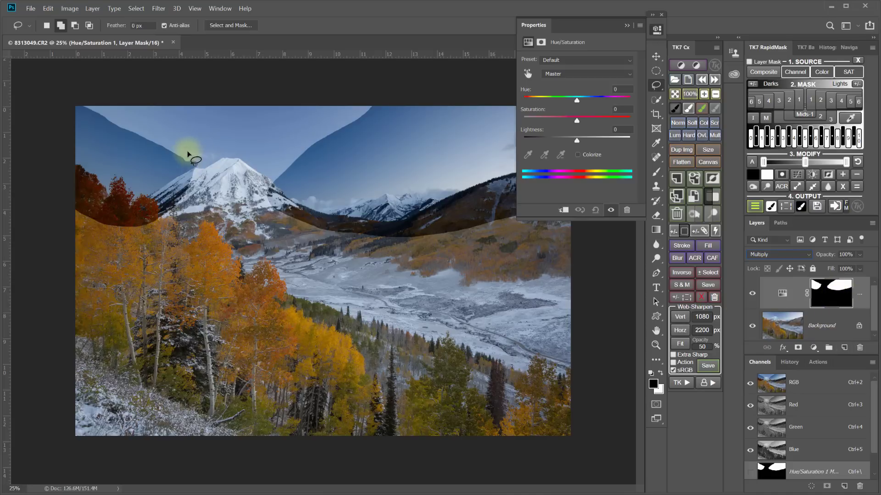
Apply a 600-pixel Gaussian Blur to the Hue/Saturation layer's mask.
left_click(158, 8)
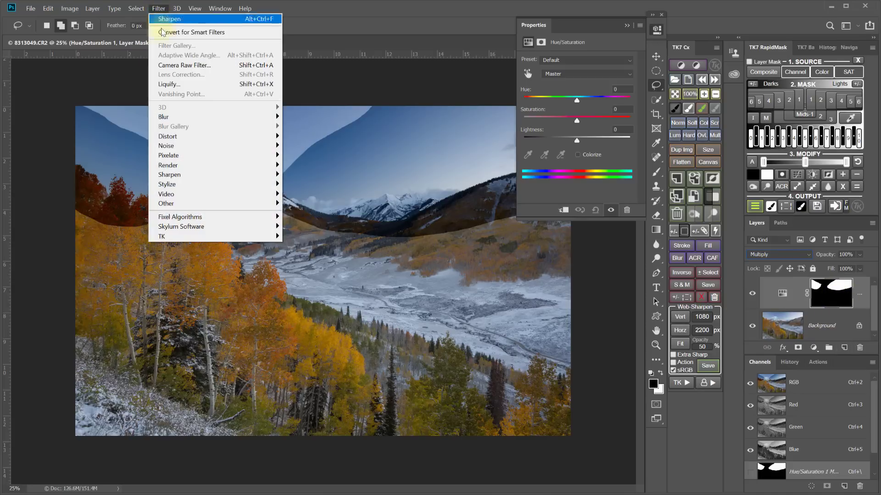
mouse_move(162, 120)
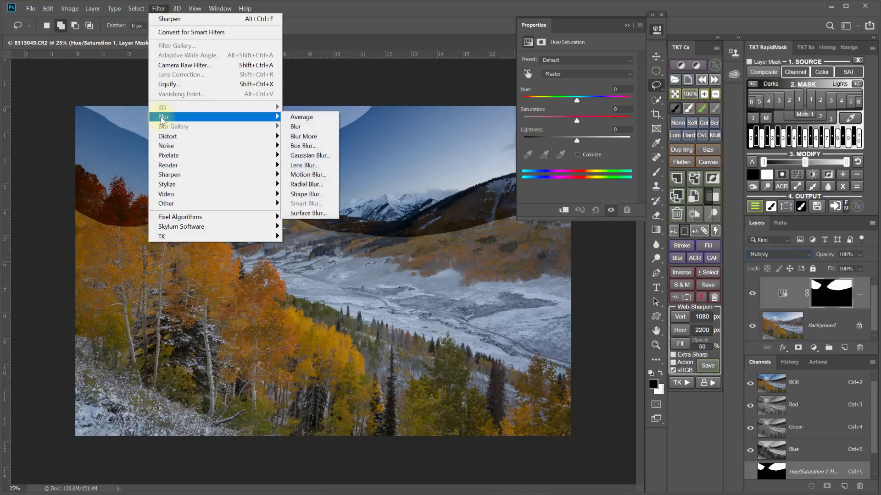
left_click(303, 150)
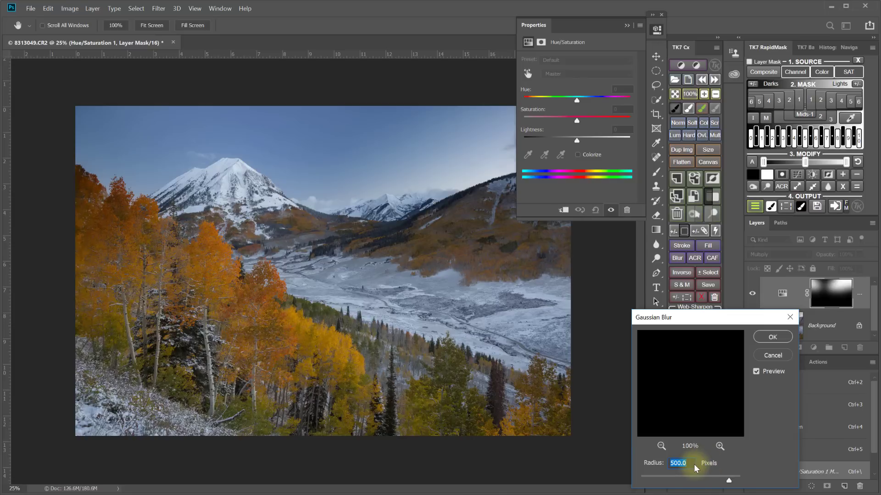
type("00")
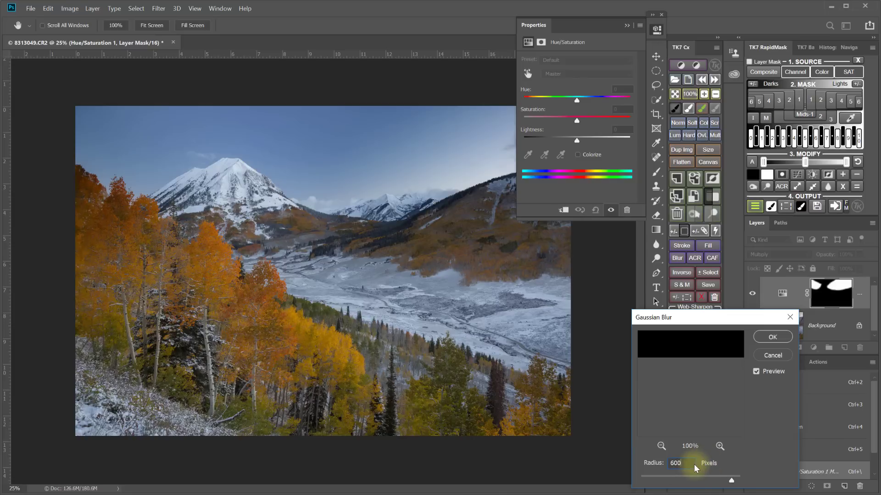
left_click(772, 339)
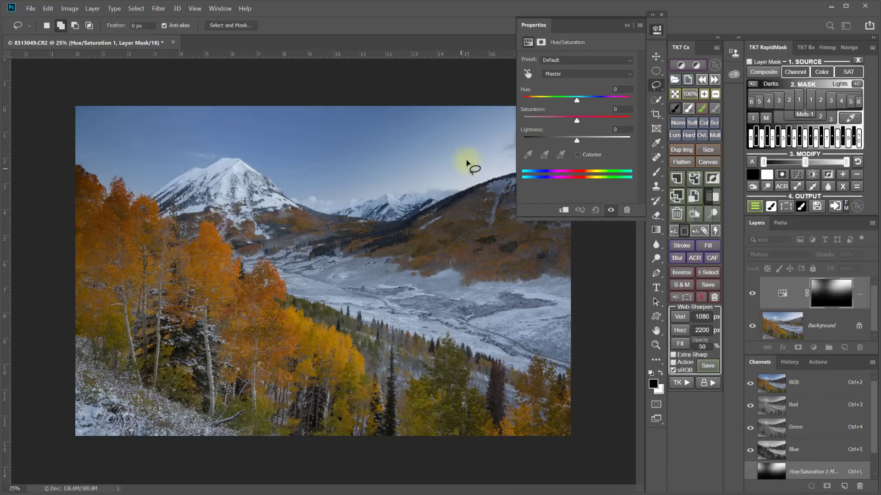
Toggle the darkening layer's visibility to compare the sky before and after.
left_click(752, 294)
left_click(752, 293)
left_click(752, 294)
left_click(752, 294)
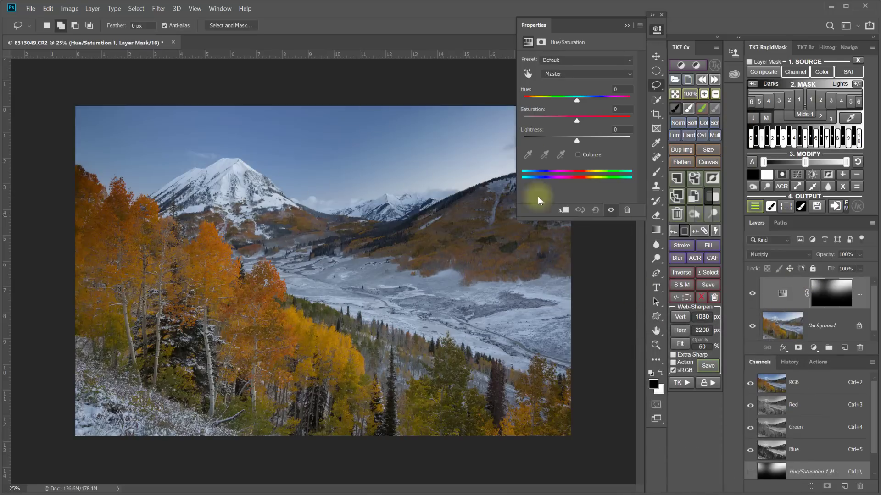
Set the vignette layer's Lightness to -10, Hue to +2 and Saturation to +4.
left_click(657, 30)
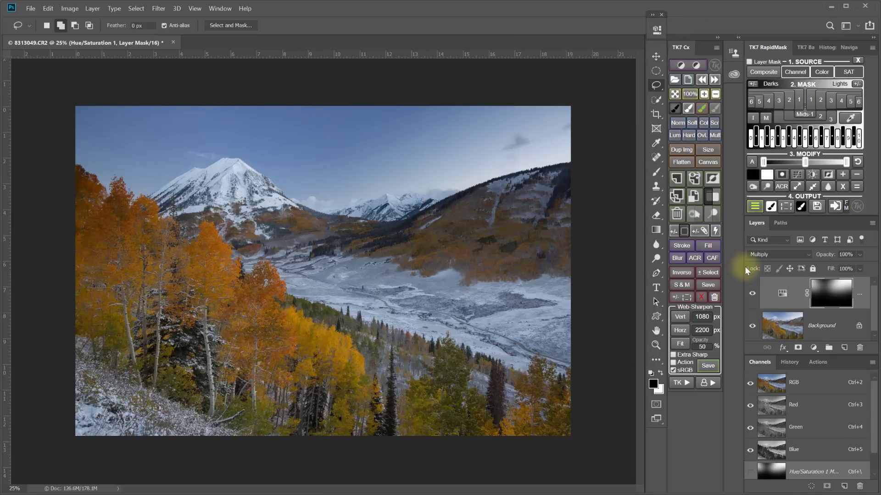
left_click(777, 291)
left_click(657, 30)
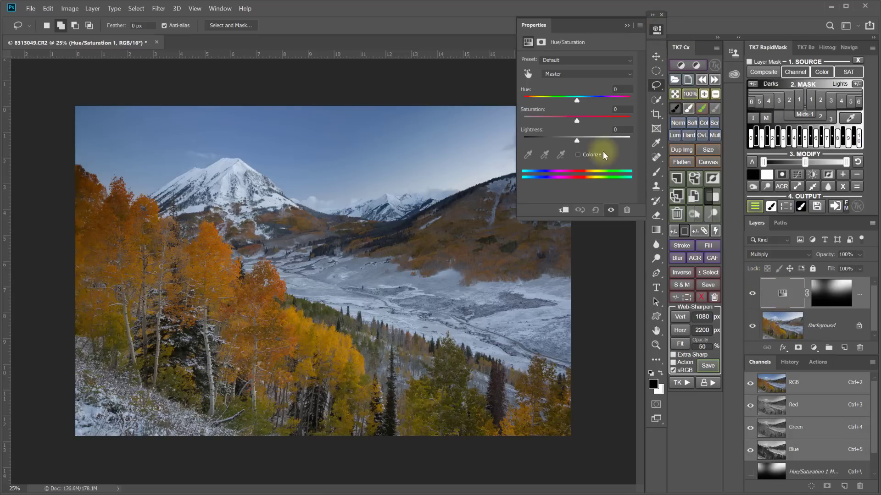
left_click_drag(576, 139, 571, 137)
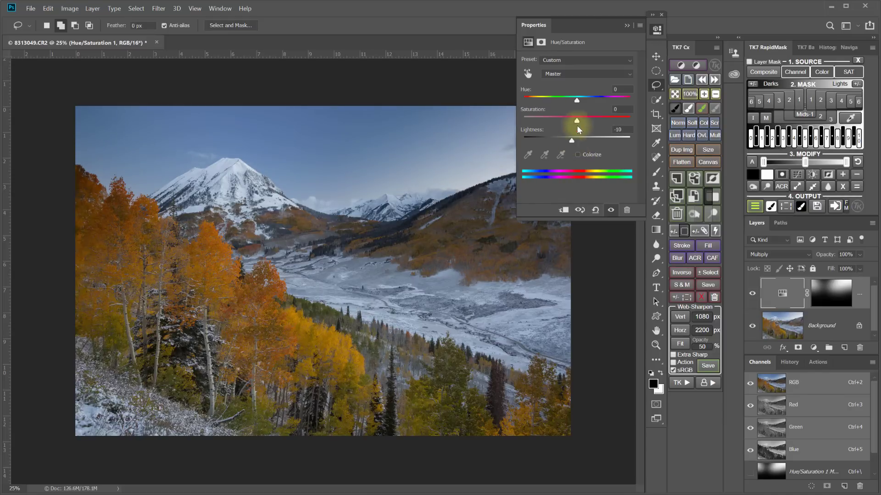
left_click_drag(577, 98, 581, 121)
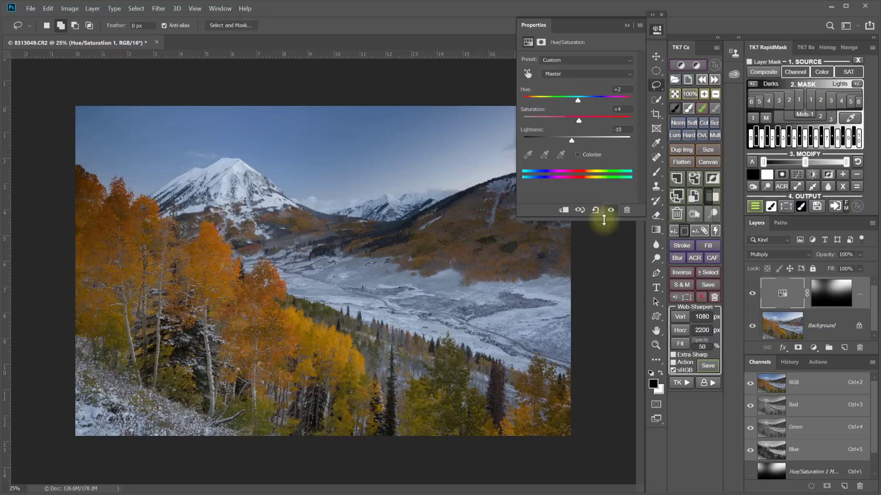
left_click(657, 30)
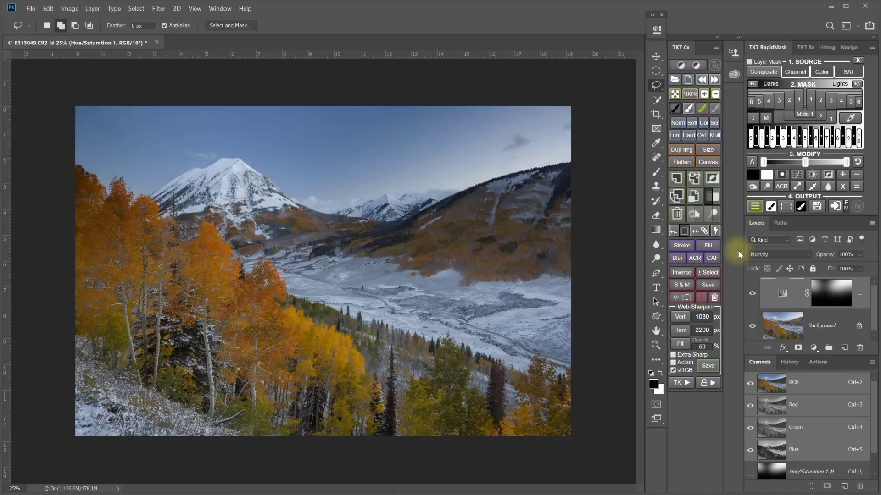
Lower the layer's opacity to 77% and begin lassoing the right-hand sky.
left_click(859, 255)
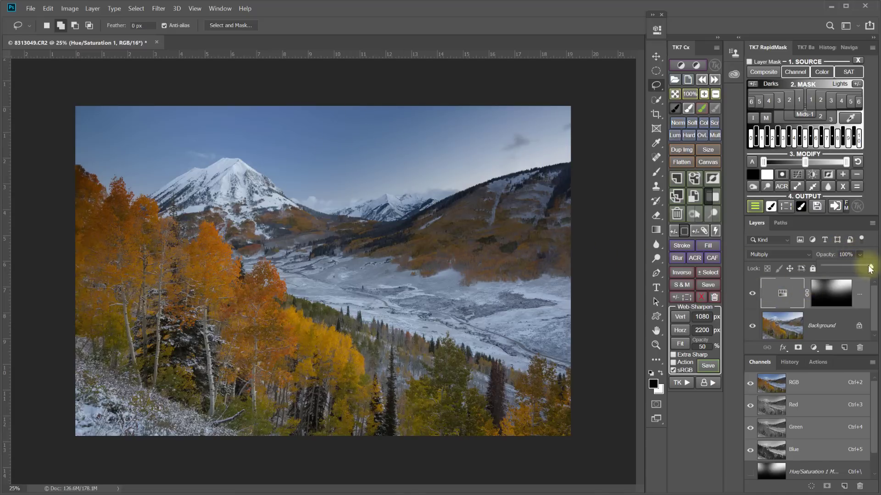
left_click_drag(871, 269, 861, 266)
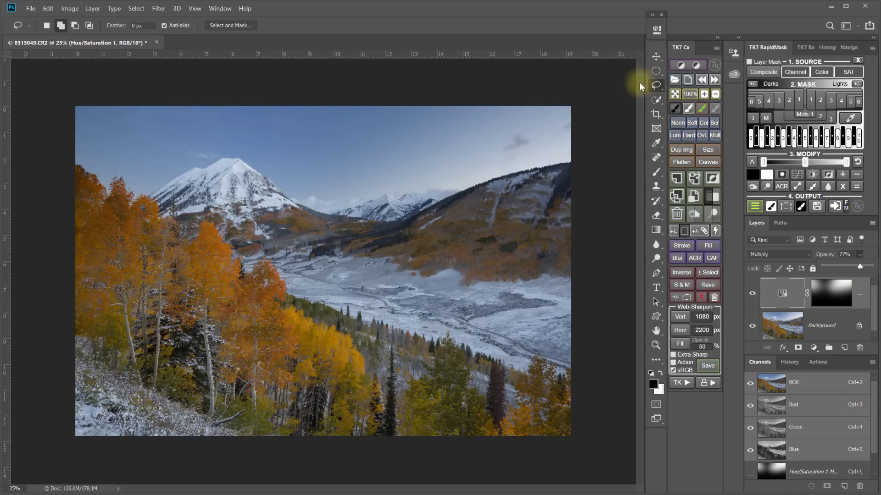
left_click_drag(505, 92, 314, 209)
Lasso the right-hand and upper-left sky, then add a Multiply Hue/Saturation layer over them.
mouse_move(336, 240)
left_mouse_down()
mouse_move(447, 231)
mouse_move(565, 197)
mouse_move(601, 138)
mouse_move(542, 97)
mouse_move(460, 107)
mouse_move(477, 96)
left_mouse_up()
mouse_move(190, 188)
left_mouse_down()
mouse_move(104, 145)
mouse_move(70, 141)
mouse_move(54, 154)
mouse_move(72, 189)
mouse_move(105, 209)
mouse_move(183, 183)
left_mouse_up()
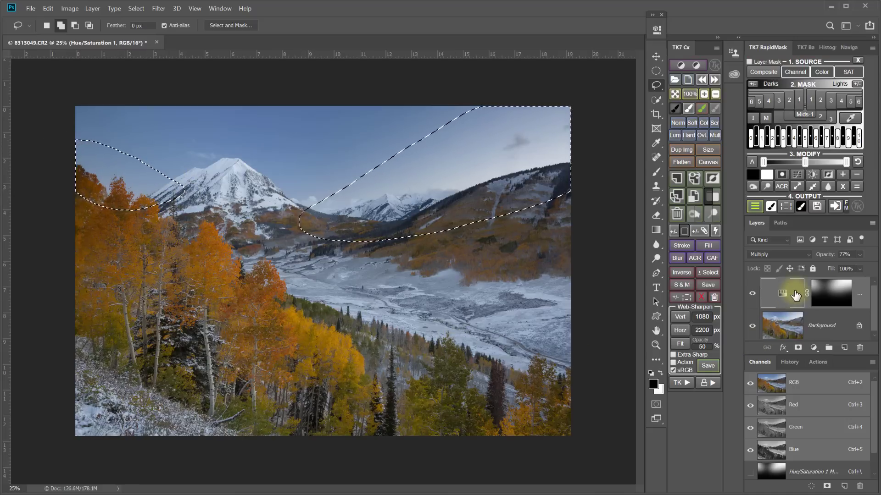
left_click(814, 349)
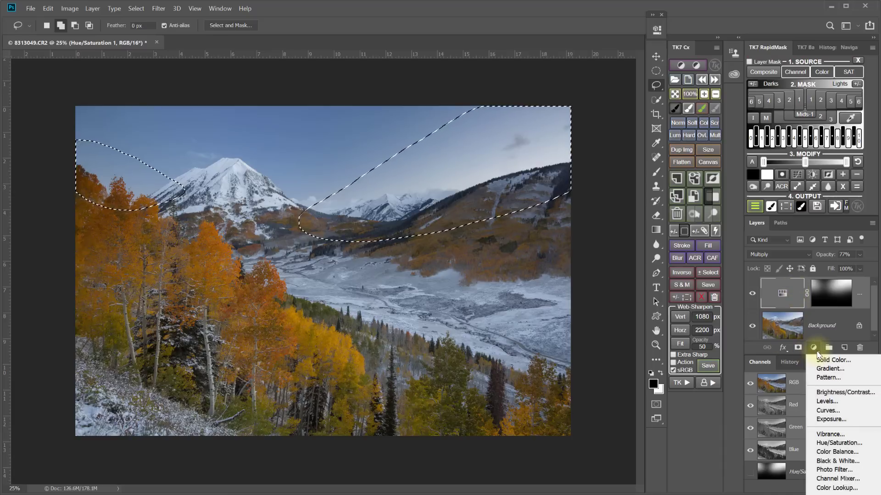
left_click(827, 444)
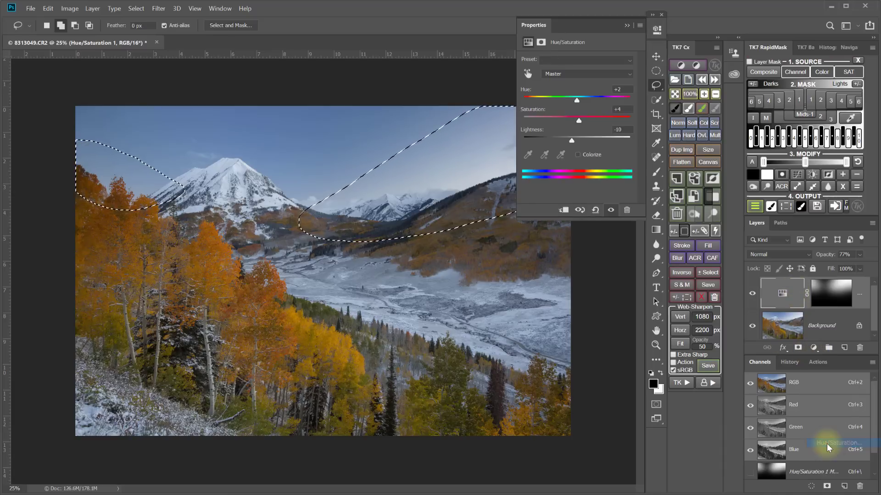
left_click(806, 255)
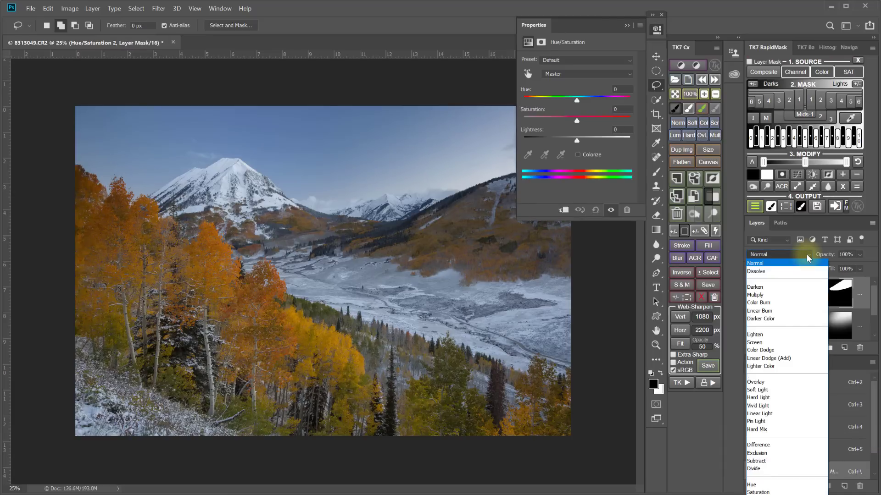
left_click(756, 296)
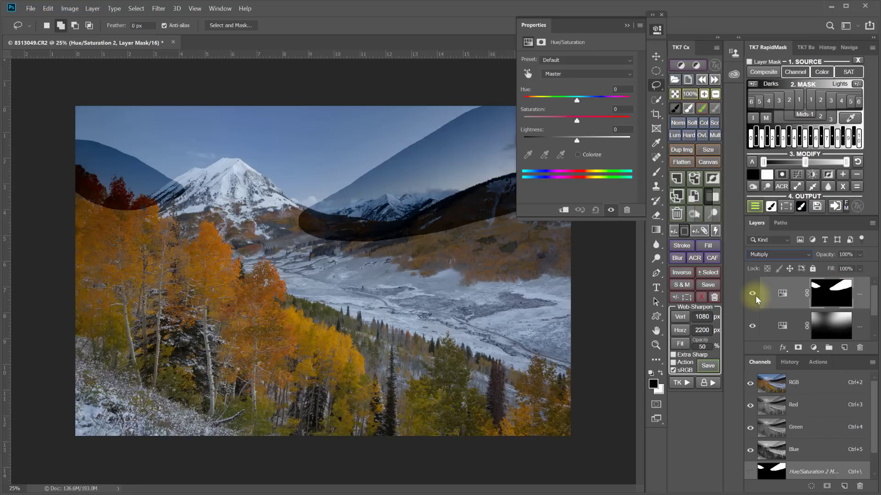
Blur the second layer's mask with a 600-pixel Gaussian Blur.
left_click(159, 8)
mouse_move(168, 120)
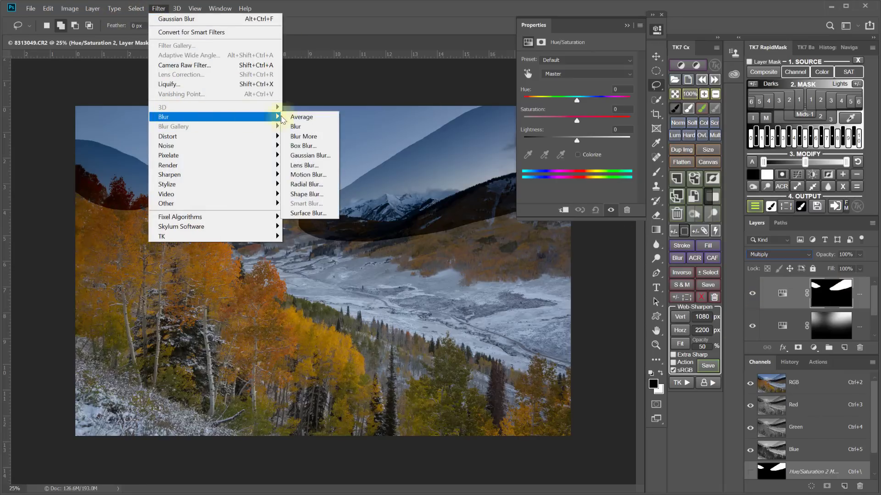
left_click(310, 156)
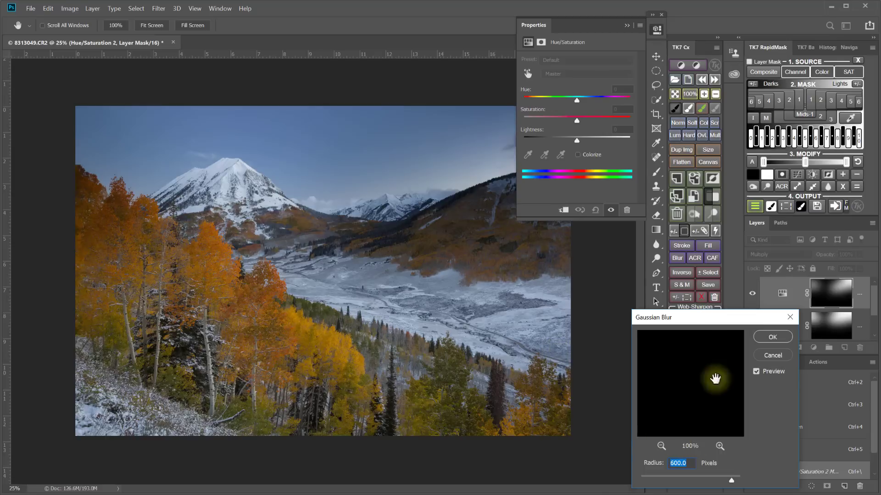
left_click(779, 339)
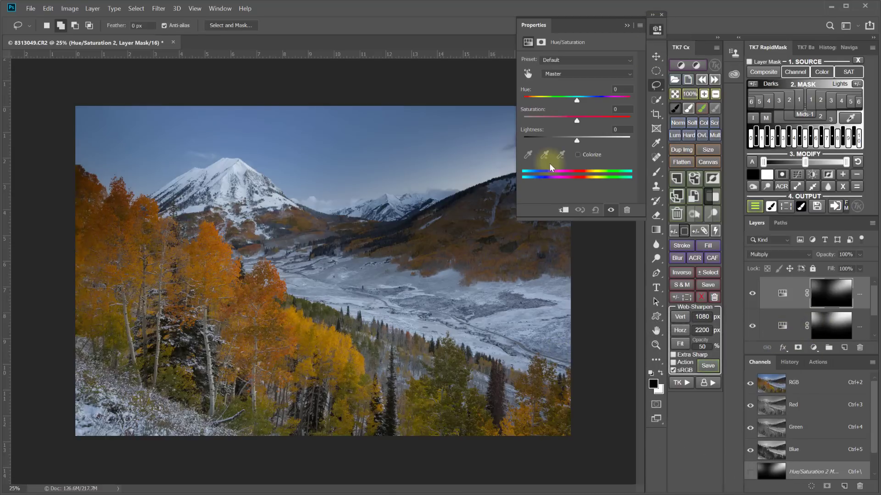
Set the second layer to 61% opacity, Lightness +7 and Hue +9, then compare visibility.
left_click(859, 255)
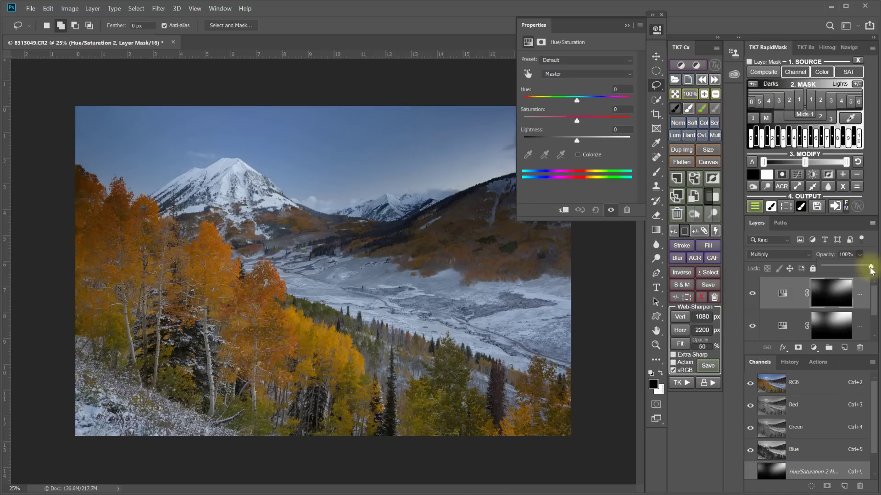
left_click_drag(861, 268, 853, 269)
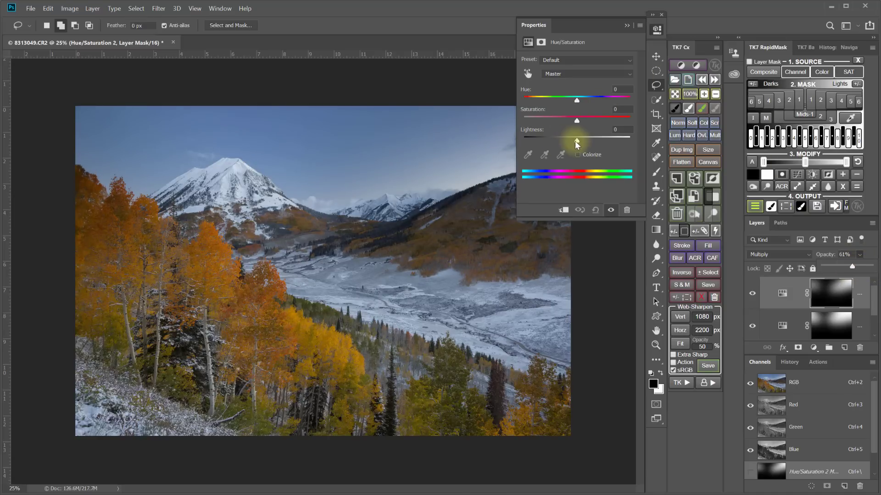
left_click_drag(577, 140, 580, 138)
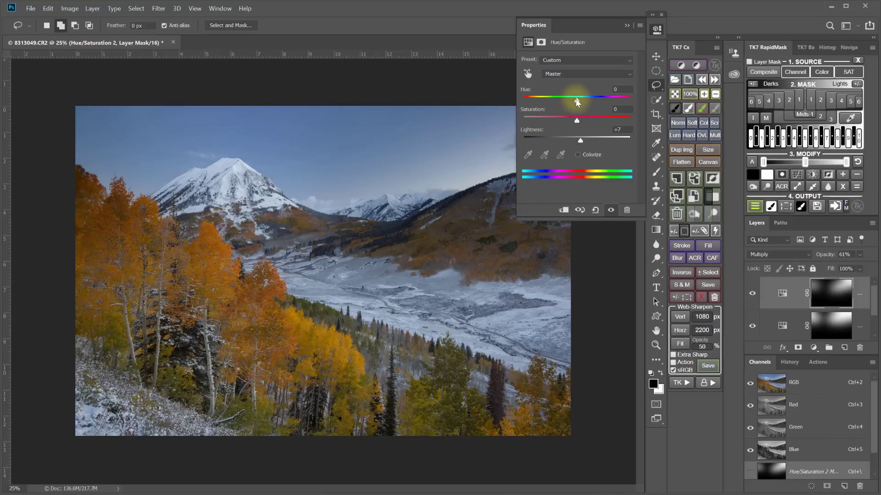
left_click_drag(574, 101, 582, 102)
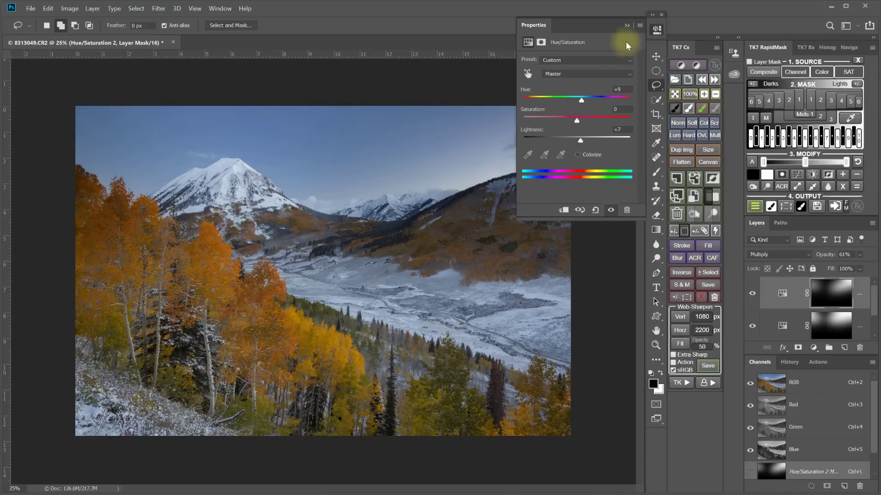
left_click(656, 30)
left_click(752, 294)
left_click(753, 294)
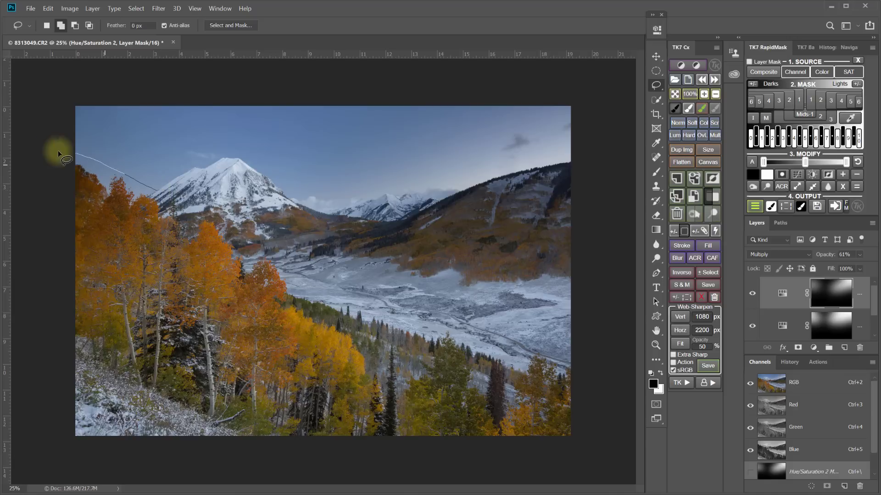
Finish the upper-left sky selection and add a third Hue/Saturation layer set to Multiply.
key("ctrl+z")
left_click(814, 348)
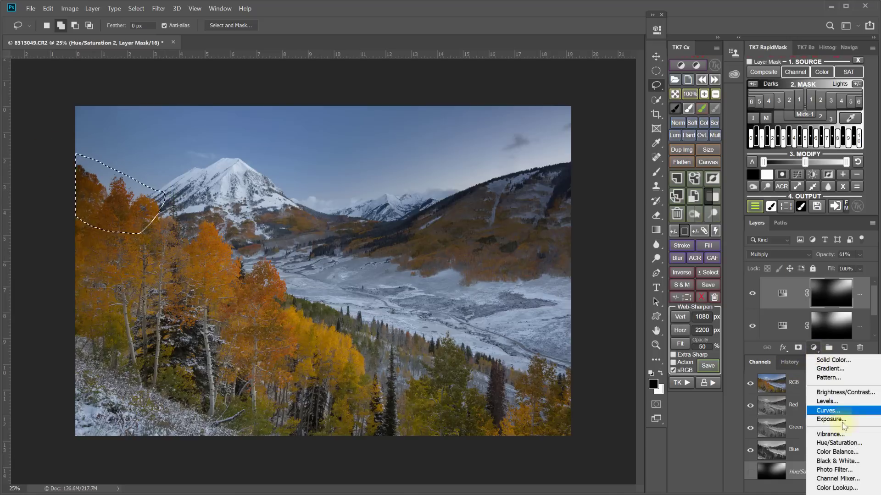
left_click(840, 443)
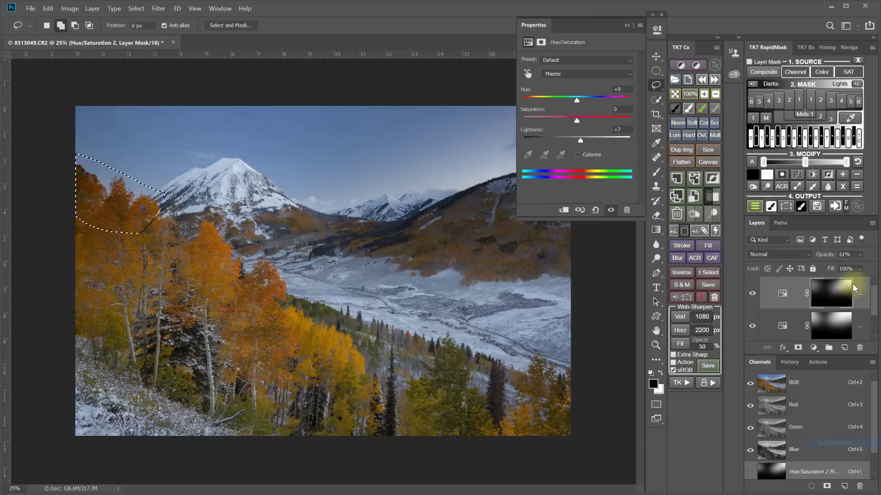
left_click(804, 253)
left_click(772, 295)
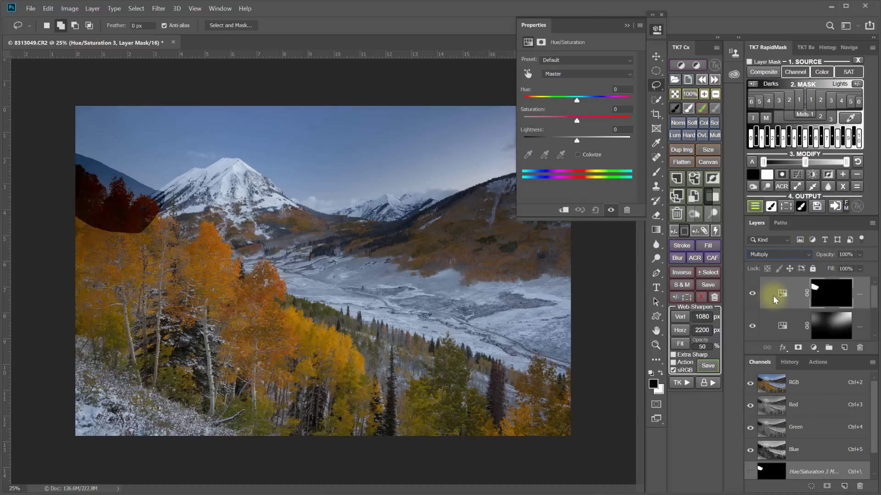
Soften the third layer's mask with a Gaussian Blur.
left_click(158, 9)
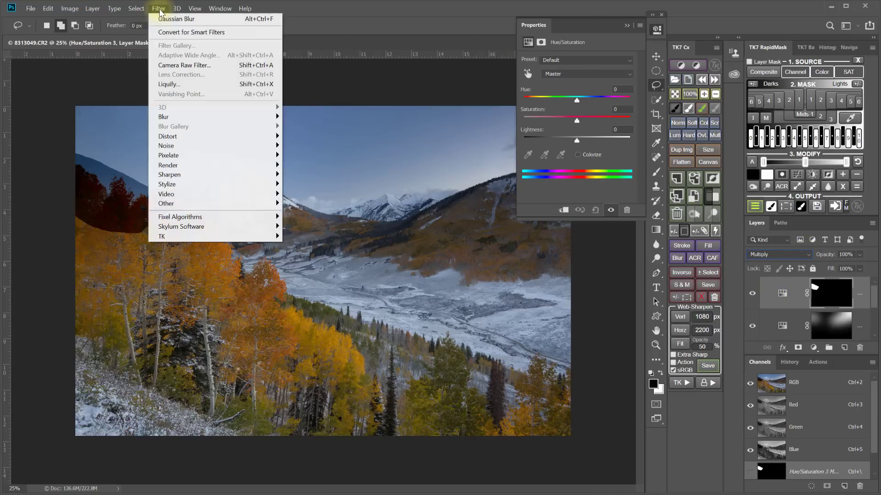
mouse_move(206, 118)
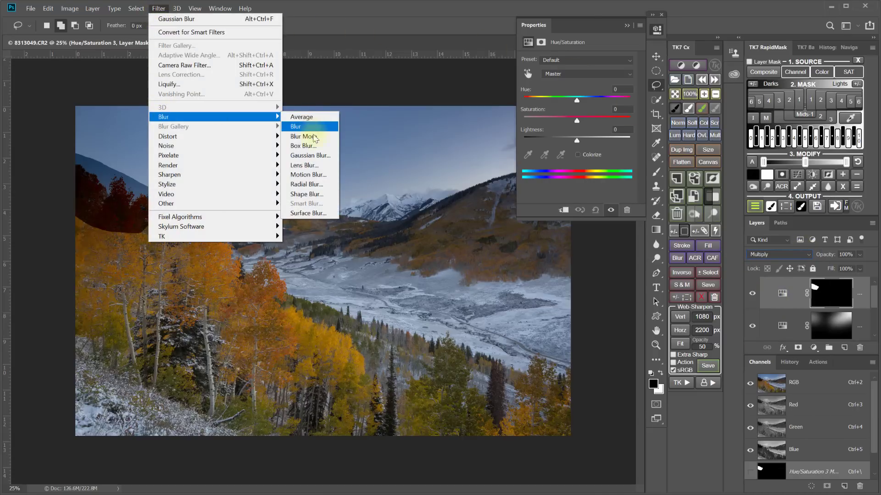
left_click(310, 155)
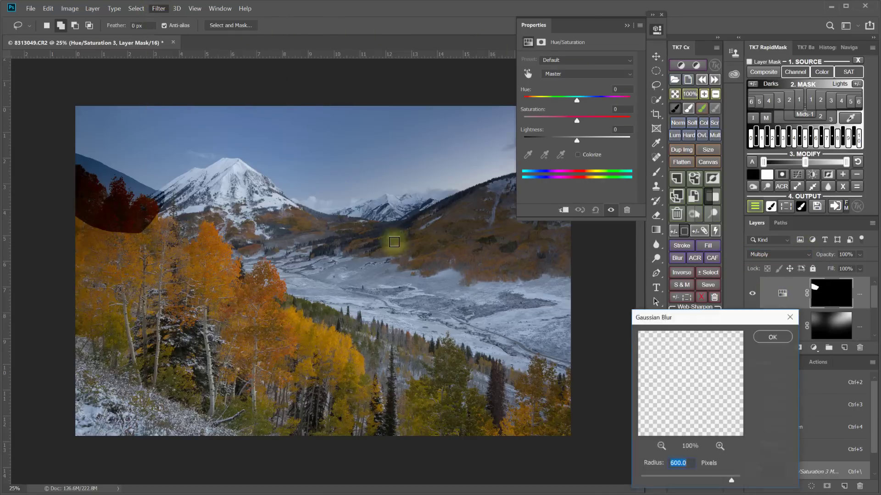
left_click(771, 338)
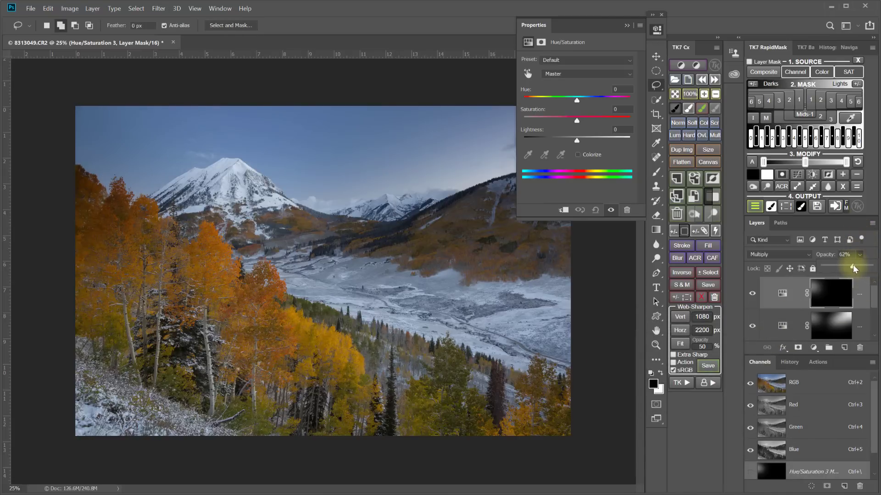
Retune the third layer's lightness and hue, compare visibility, and lower opacity to 36%.
left_click_drag(853, 265, 849, 266)
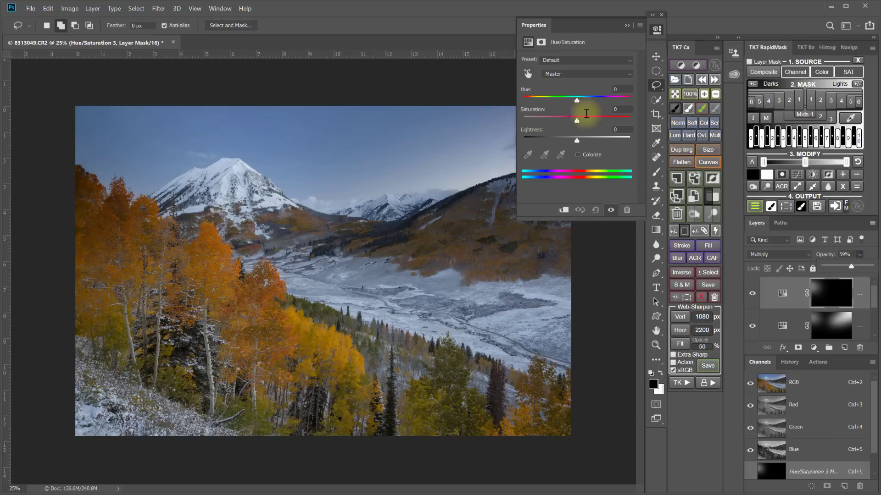
left_click_drag(574, 142, 580, 141)
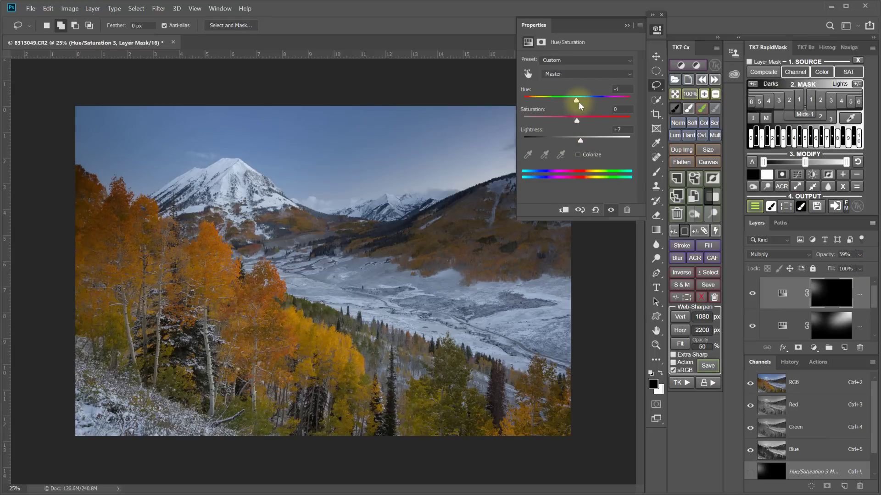
left_click_drag(578, 102, 602, 122)
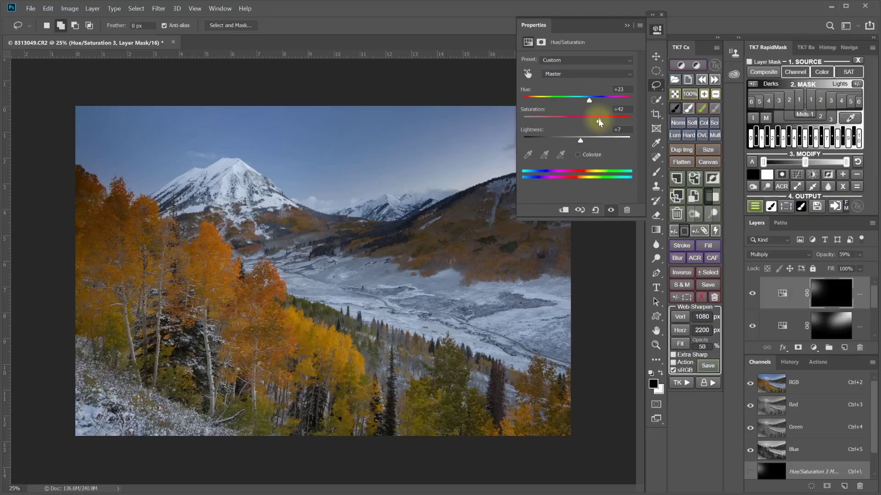
left_click(656, 29)
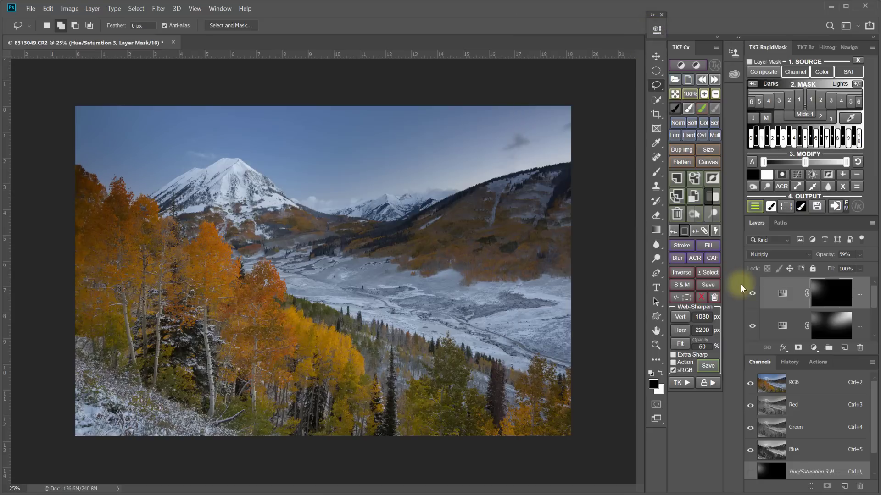
left_click(753, 293)
left_click(752, 293)
left_click(859, 254)
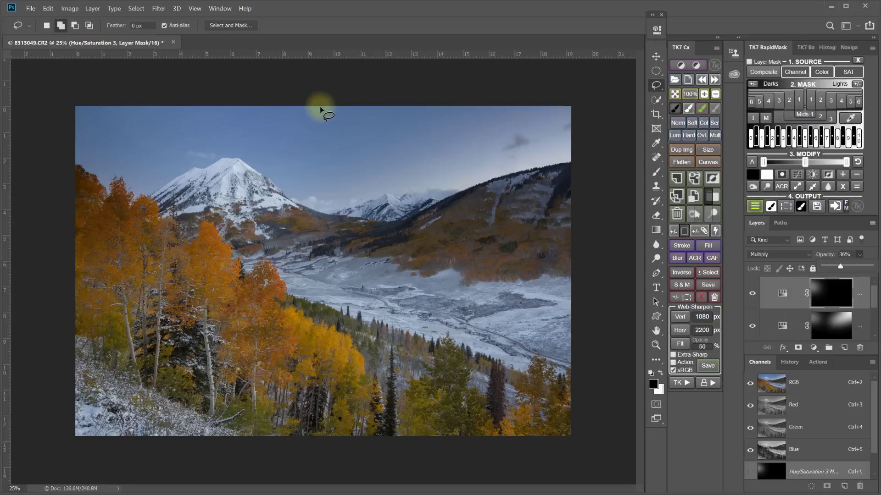
Lasso the upper-left sky and add a Hue/Saturation adjustment layer set to Multiply.
mouse_move(319, 109)
left_mouse_down()
mouse_move(298, 147)
mouse_move(270, 160)
mouse_move(169, 143)
left_mouse_up()
mouse_move(132, 109)
left_mouse_down()
mouse_move(196, 93)
mouse_move(313, 95)
left_mouse_up()
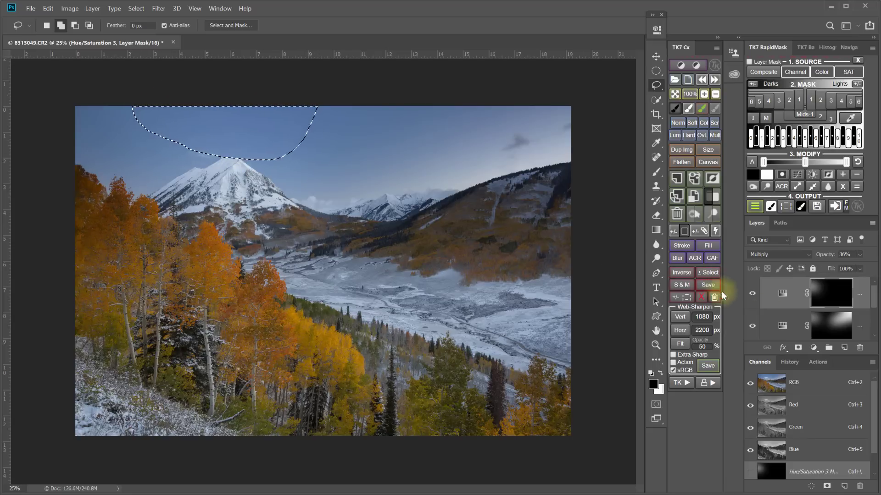
left_click(814, 348)
left_click(833, 443)
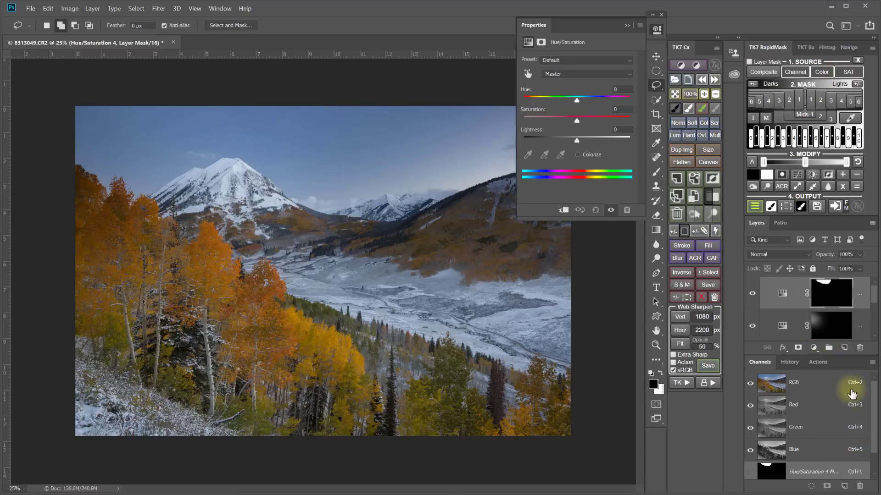
left_click(780, 254)
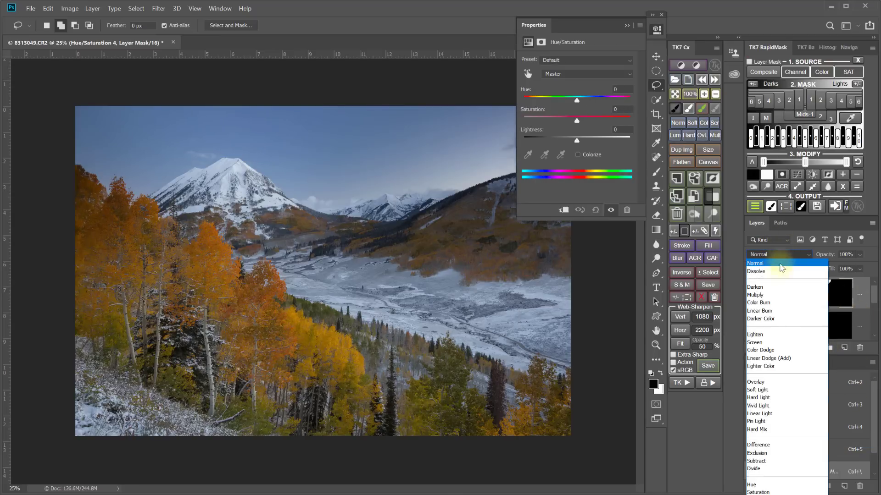
left_click(761, 295)
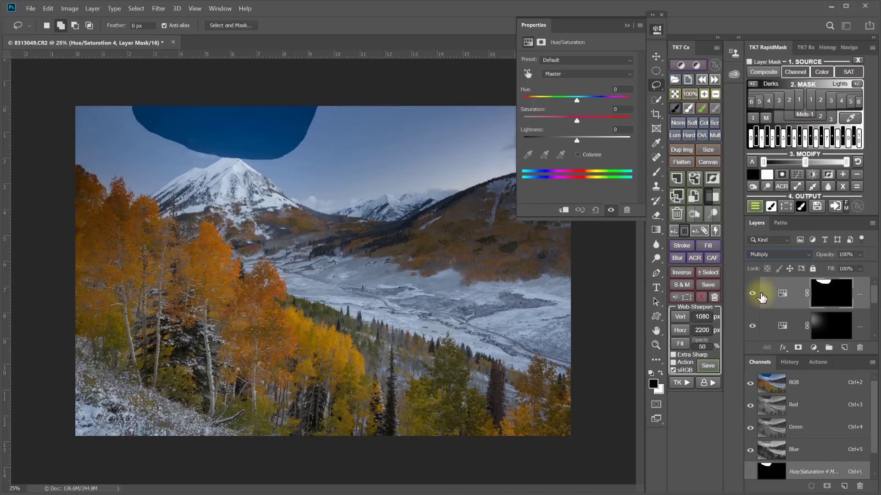
Blur the new layer's mask with a 600 px Gaussian Blur and set its opacity to 32%.
left_click(160, 9)
mouse_move(202, 117)
left_click(310, 155)
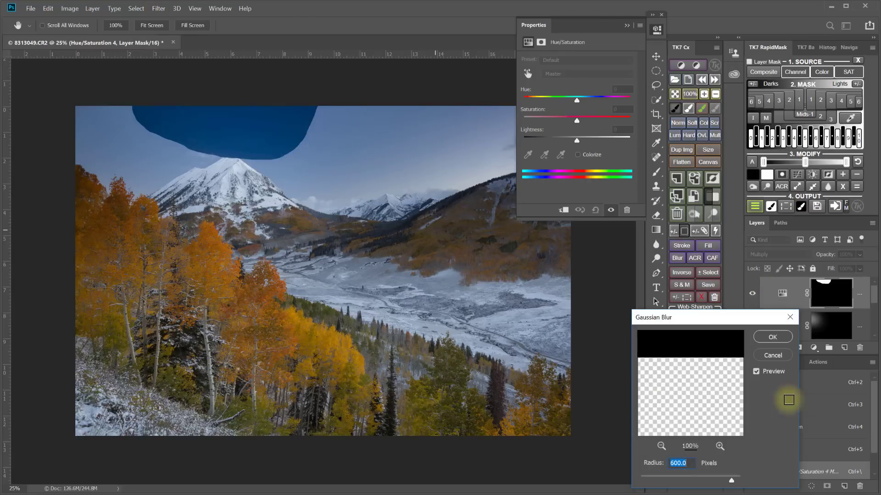
left_click(772, 339)
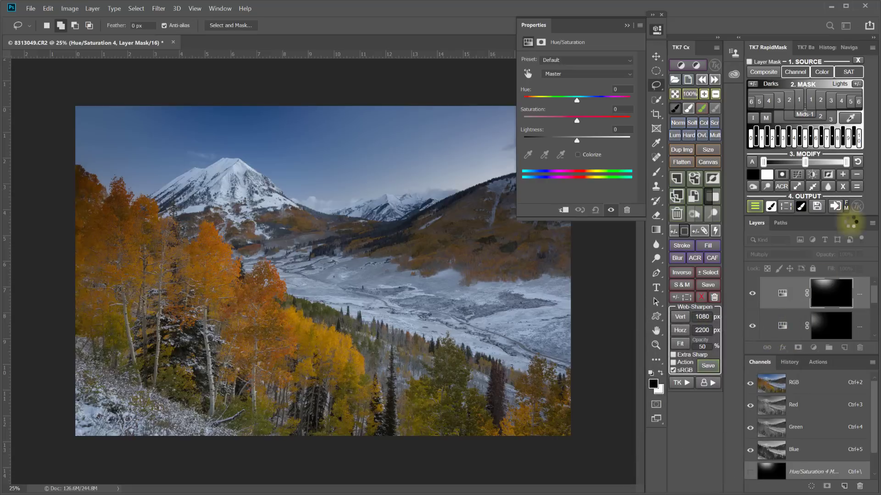
left_click(865, 270)
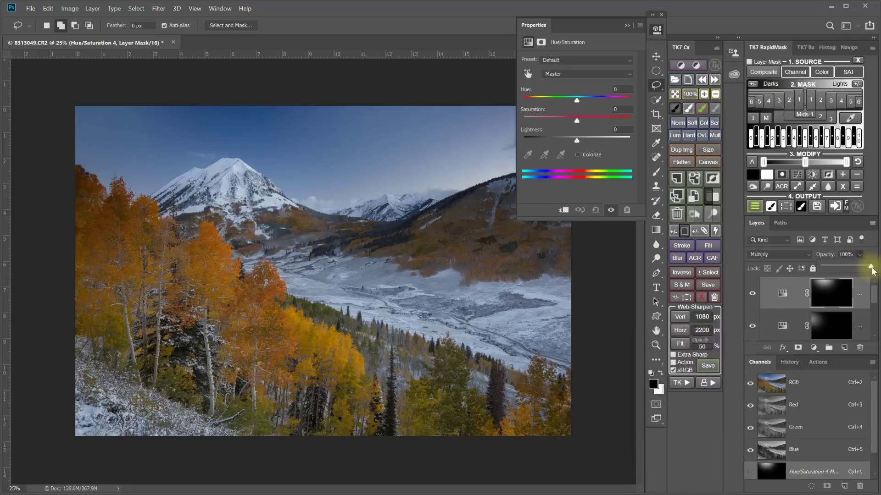
left_click_drag(871, 270, 821, 269)
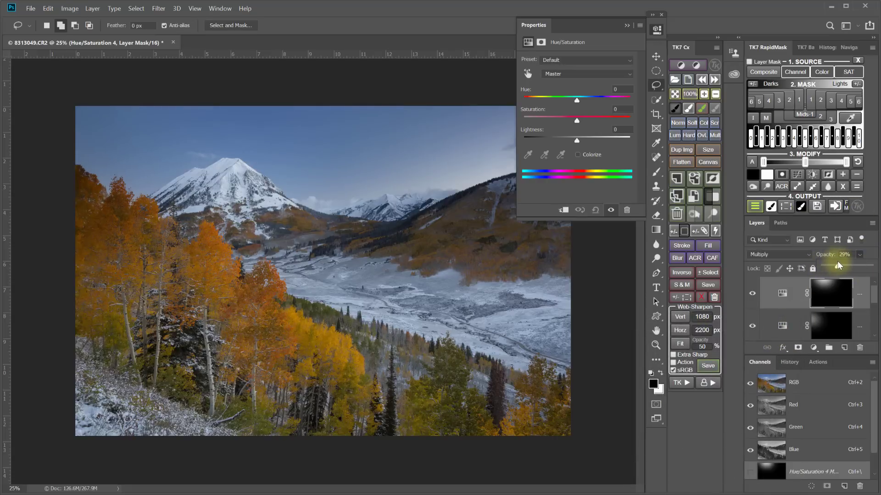
left_click_drag(836, 261, 838, 261)
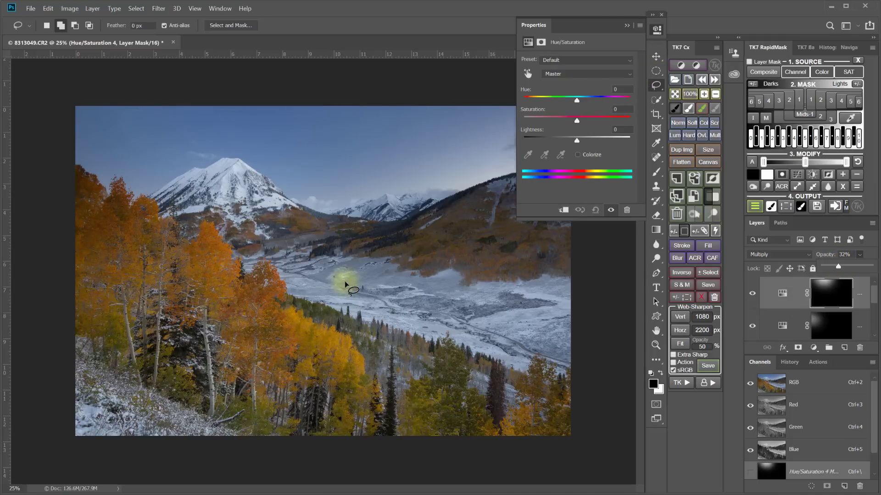
left_click(659, 31)
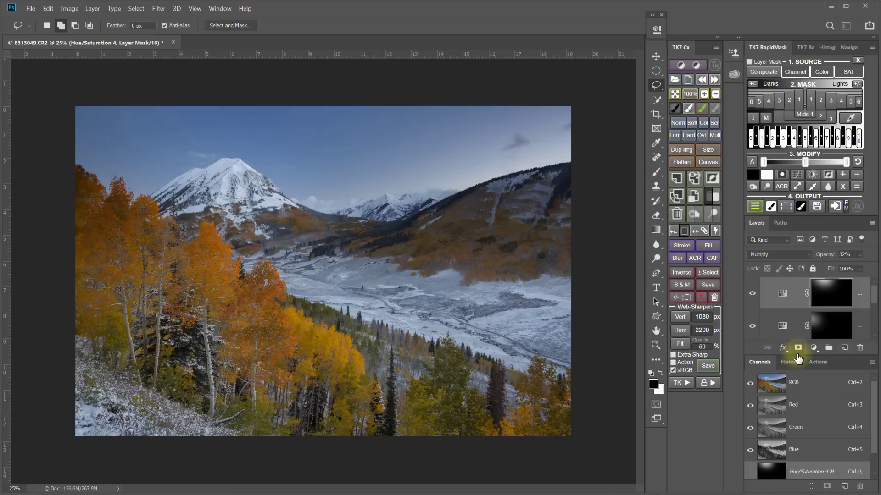
Collapse the TK7 RapidMask panel, then toggle each darkening layer off and on to compare.
double_click(770, 47)
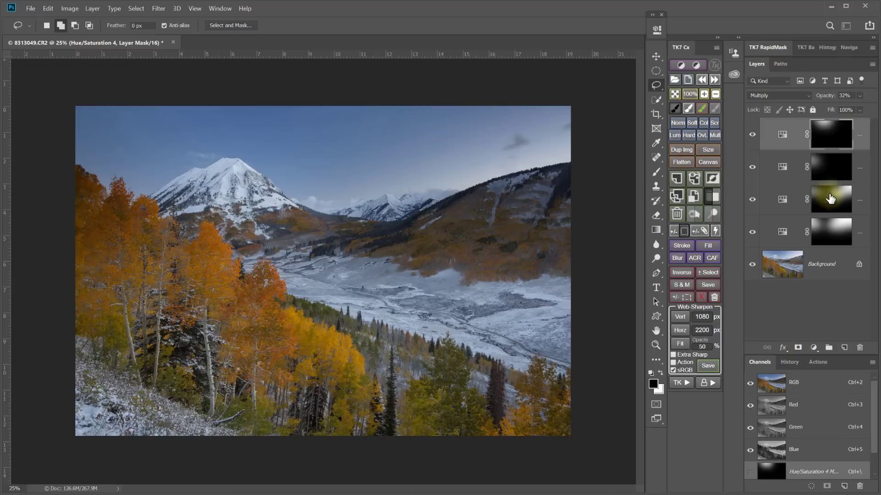
left_click(752, 232)
left_click(752, 231)
left_click(752, 199)
left_click(752, 199)
left_click(752, 135)
left_click(752, 134)
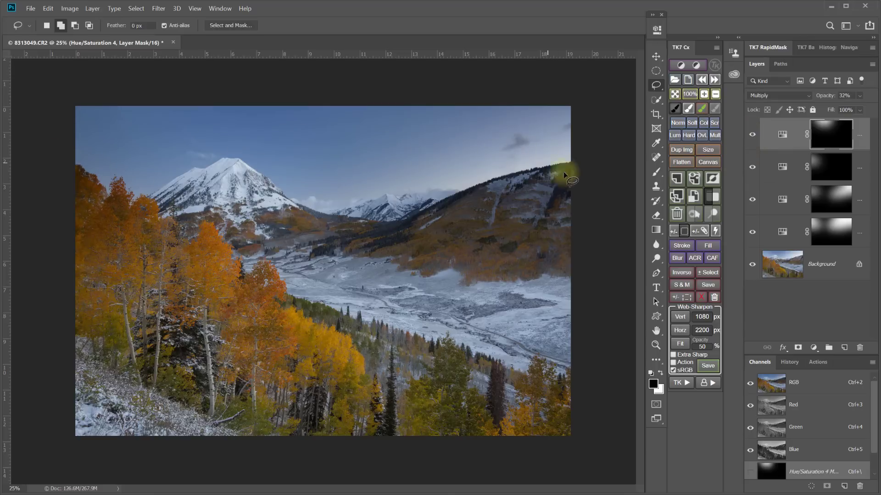
Switch twice between the original photo alone and the photo with all darkening layers.
left_click(753, 265, "alt")
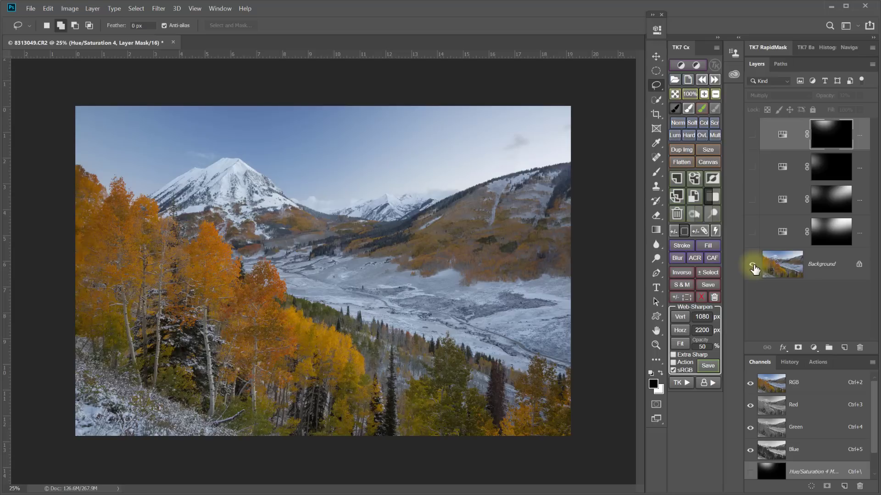
left_click(753, 265, "alt")
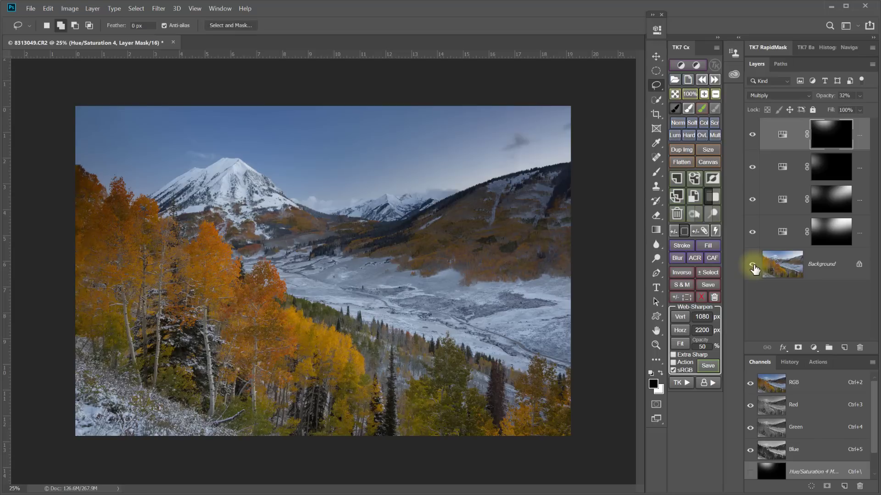
left_click(752, 265, "alt")
left_click(753, 265, "alt")
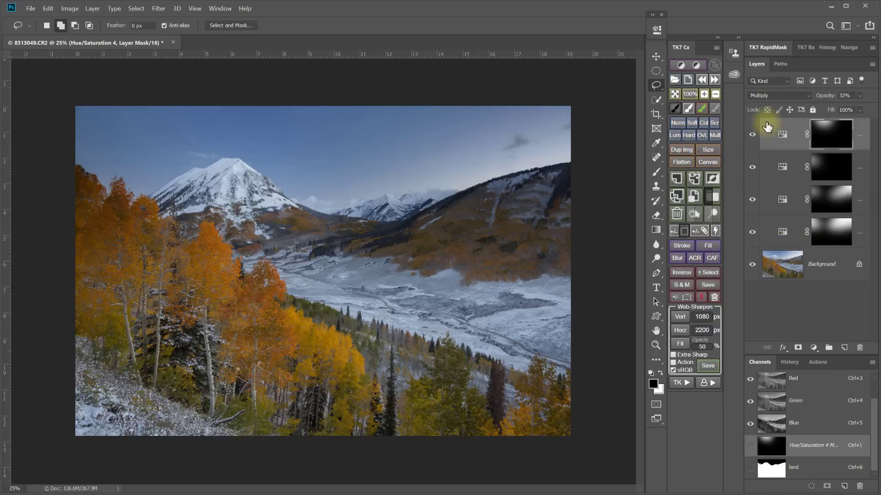
Group the four darkening layers into Group 1 and expand the group.
left_click(766, 238, "shift")
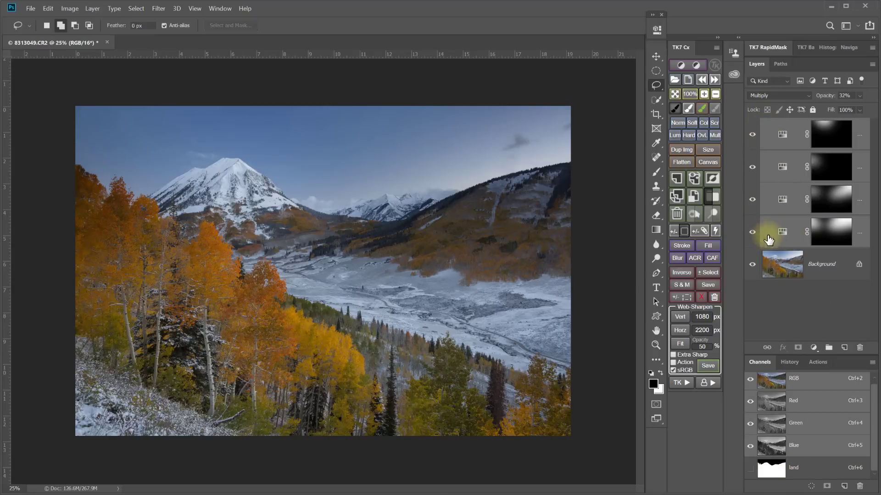
left_click(829, 348)
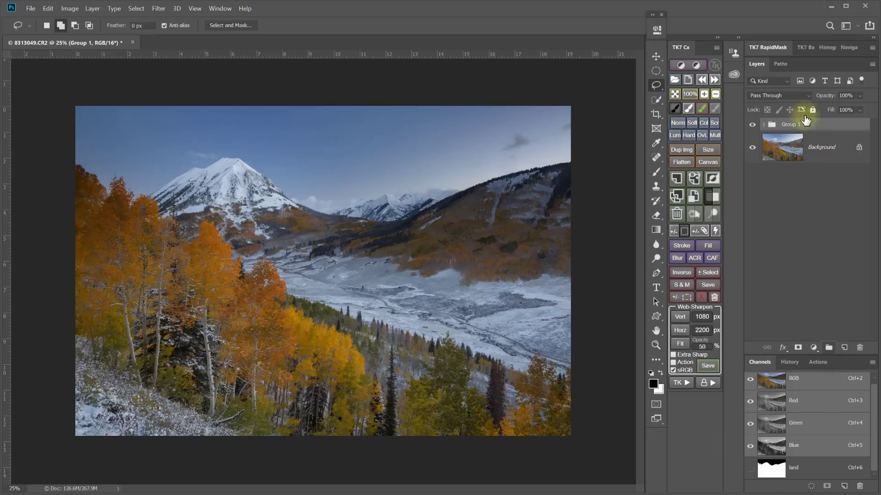
left_click(764, 126)
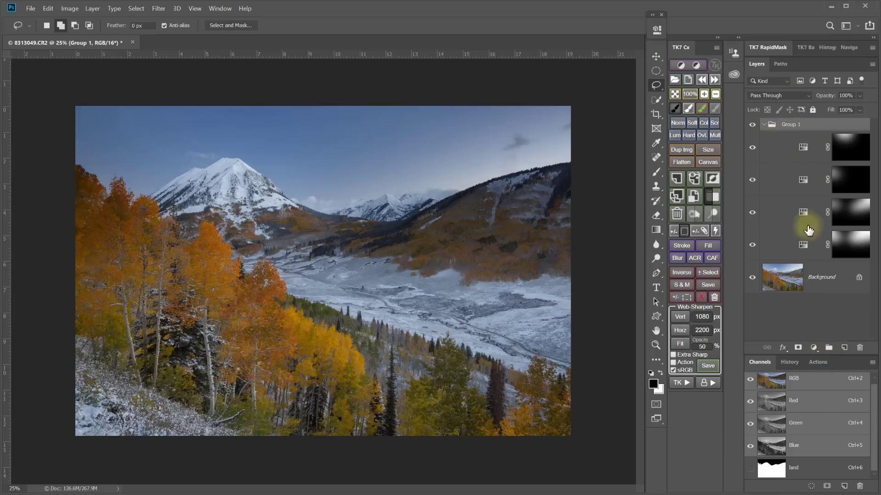
Add a mask to Group 1, load the land channel as a selection, then deselect it.
left_click(798, 350)
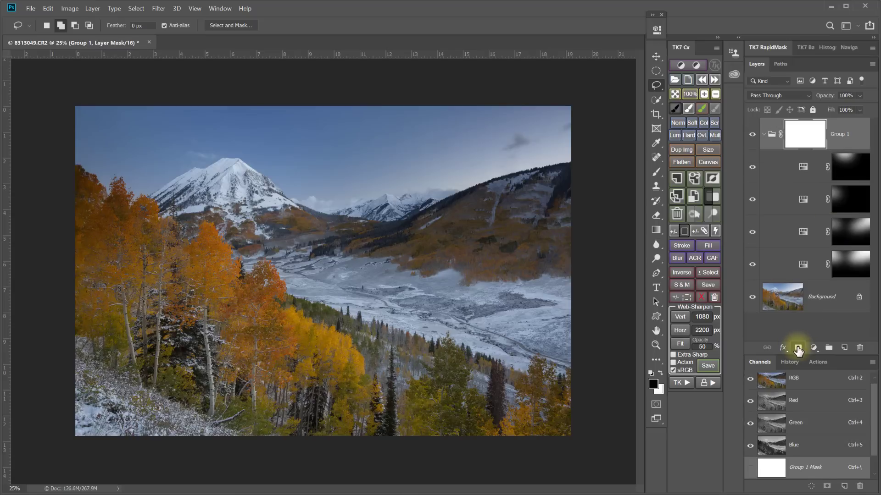
scroll(806, 418, "down", 1)
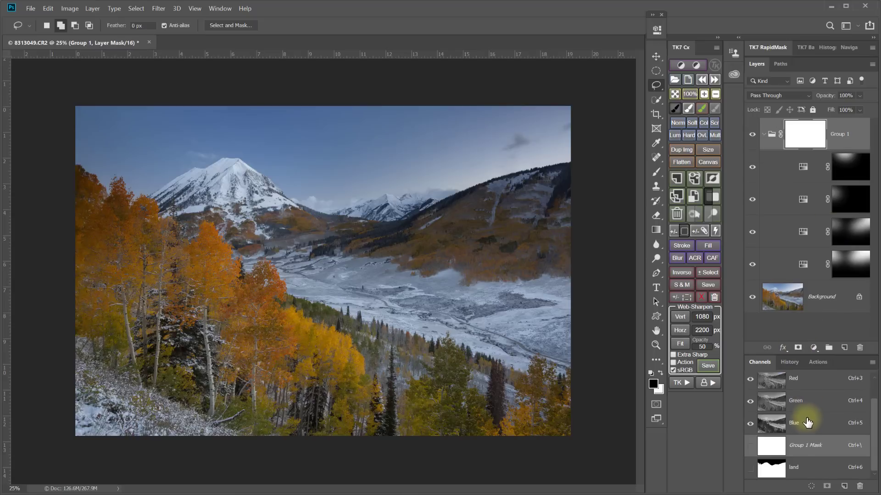
left_click(776, 470, "ctrl")
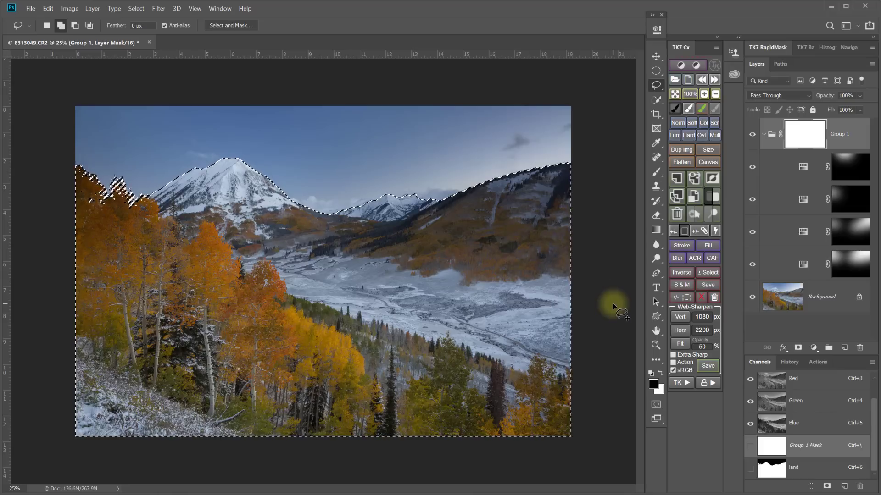
key("ctrl+d")
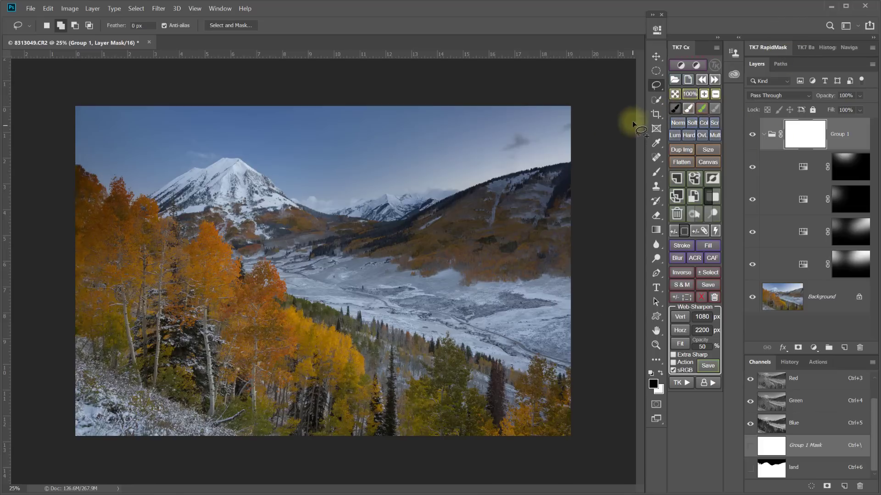
With a large black brush over the loaded land selection, paint Group 1's mask off the land.
left_click(656, 172)
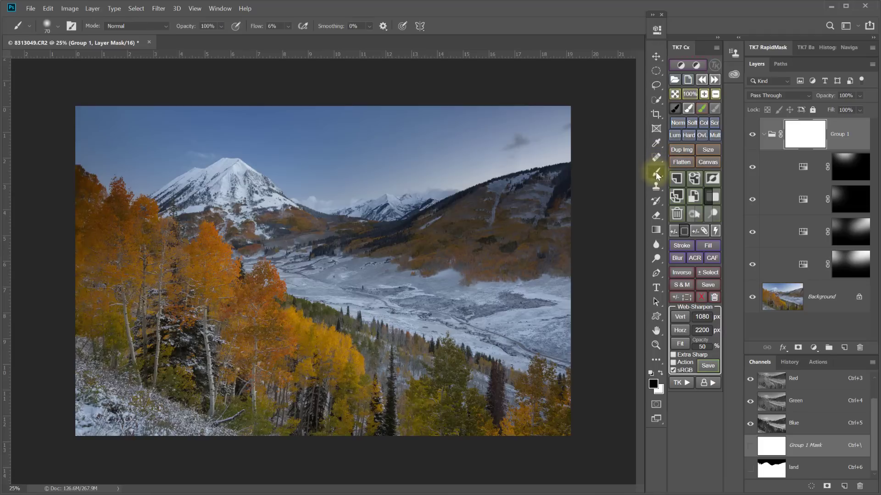
key("d")
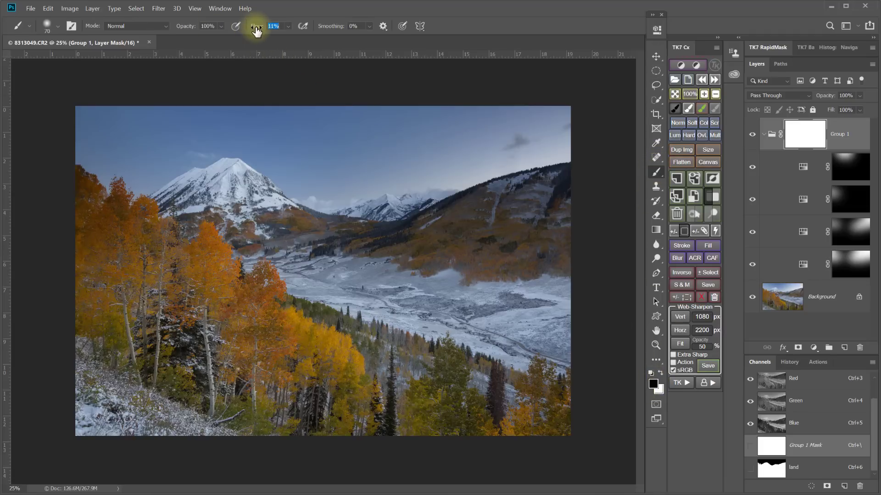
key("bracketright")
key("bracketright")
key("bracketright")
key("bracketright")
key("bracketright")
key("bracketright")
key("bracketright")
key("bracketright")
key("bracketright")
key("bracketright")
key("bracketright")
key("bracketright")
key("bracketright")
key("bracketright")
key("bracketright")
key("bracketright")
key("bracketright")
key("bracketright")
key("bracketright")
key("bracketright")
key("bracketright")
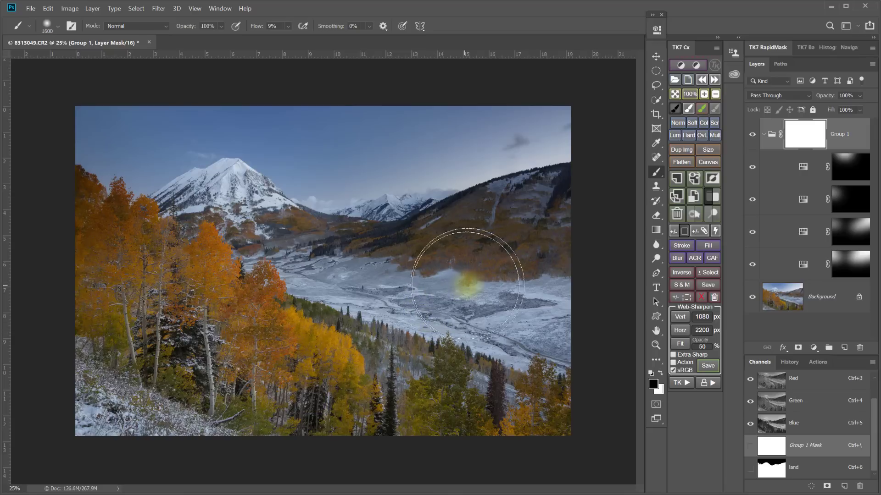
key("bracketright")
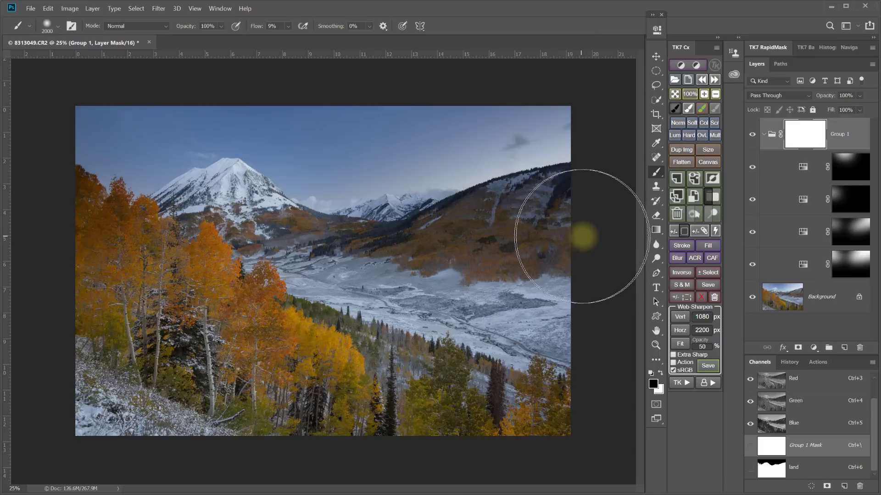
key("ctrl+alt+6")
key("ctrl+h")
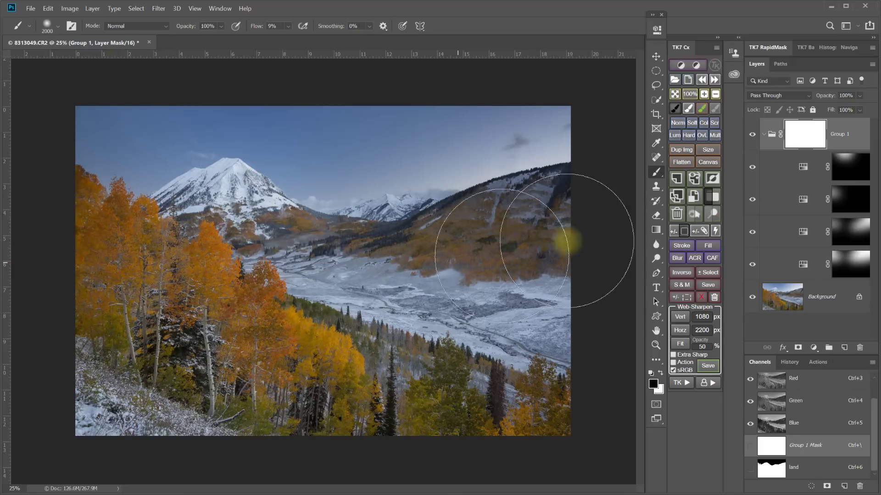
mouse_move(548, 236)
left_mouse_down()
mouse_move(308, 275)
mouse_move(393, 276)
mouse_move(311, 301)
mouse_move(591, 224)
left_mouse_up()
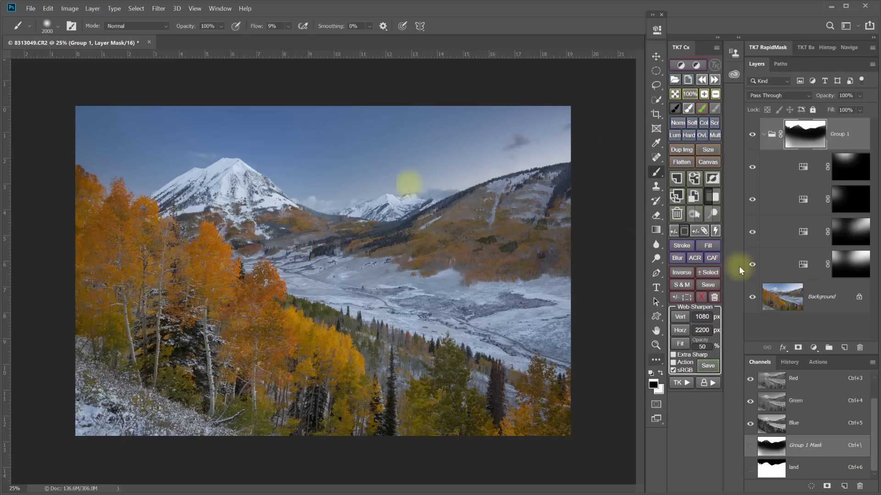
Paint white at 4% flow with a smaller brush to faintly restore darkening over the distant peaks.
left_click(660, 372)
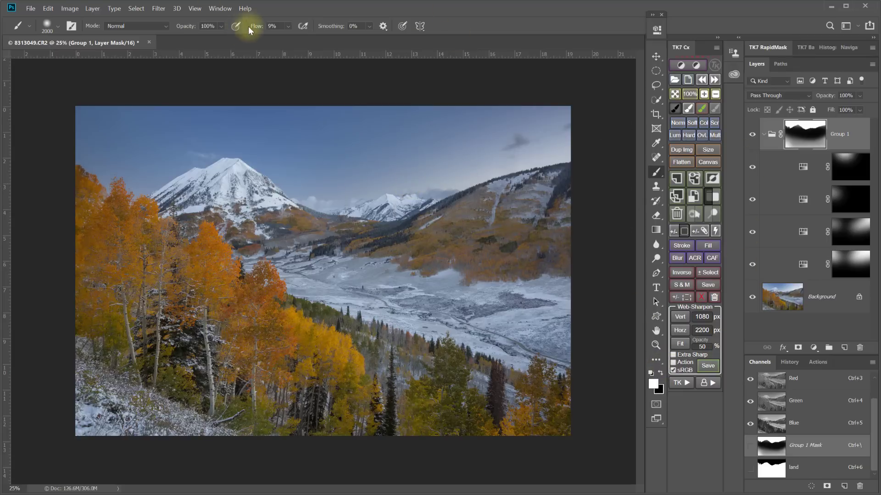
left_click_drag(252, 30, 250, 31)
left_click(387, 211)
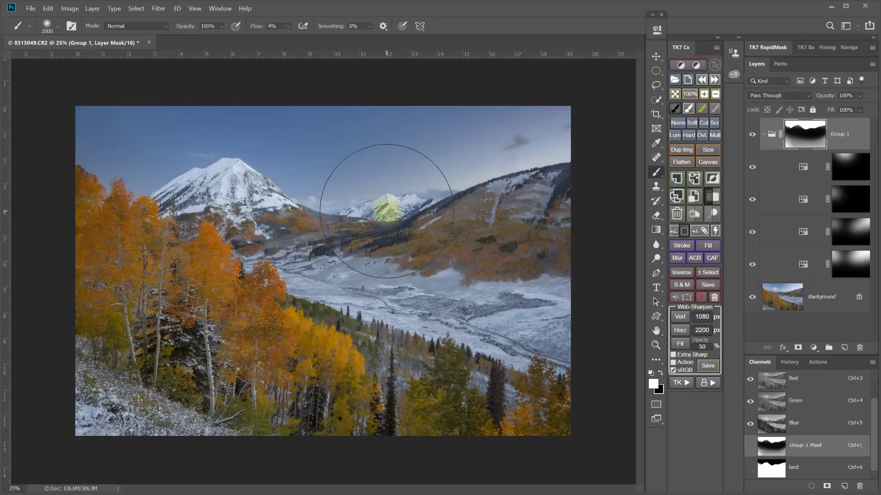
key("bracketleft")
key("bracketleft")
key("bracketleft")
key("bracketleft")
key("bracketleft")
key("bracketleft")
key("bracketleft")
key("bracketleft")
key("bracketleft")
key("bracketleft")
key("bracketleft")
key("bracketleft")
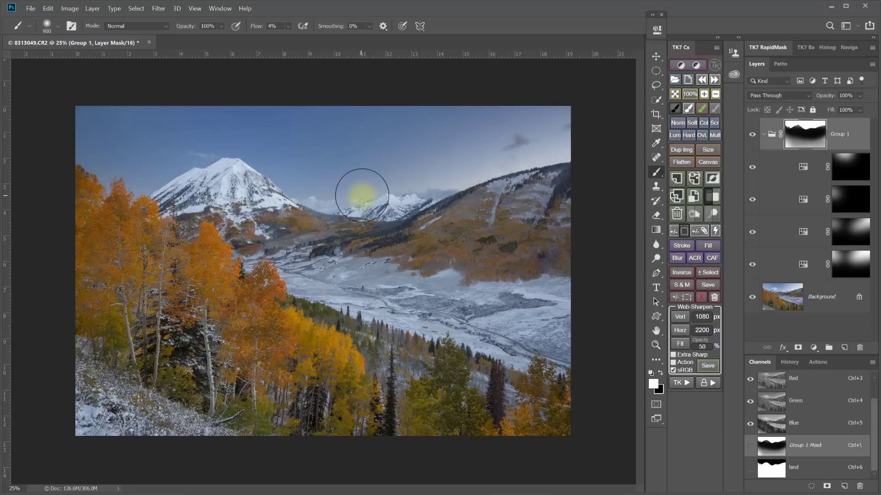
mouse_move(361, 197)
left_mouse_down()
mouse_move(309, 203)
mouse_move(408, 198)
mouse_move(325, 201)
mouse_move(444, 183)
mouse_move(320, 191)
mouse_move(452, 188)
left_mouse_up()
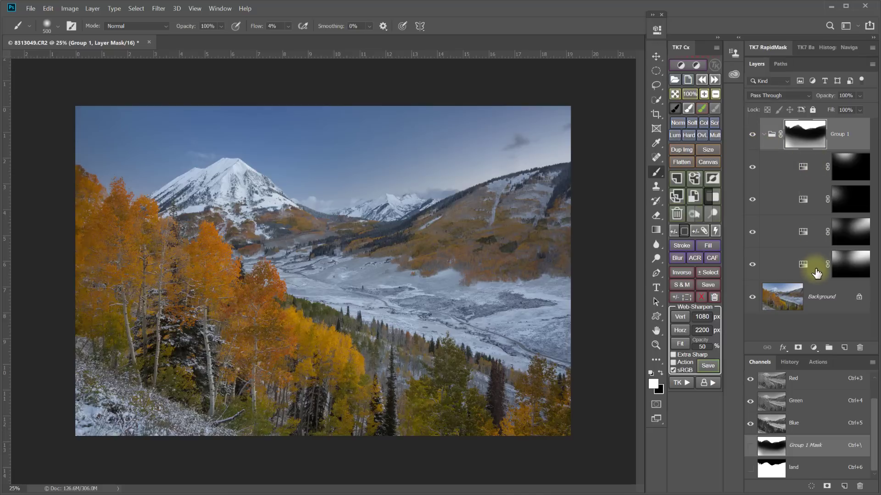
Toggle Group 1's visibility four times to compare the sky, then collapse it and leave it hidden.
left_click(753, 135)
left_click(753, 136)
left_click(753, 137)
left_click(752, 137)
left_click(752, 136)
left_click(752, 136)
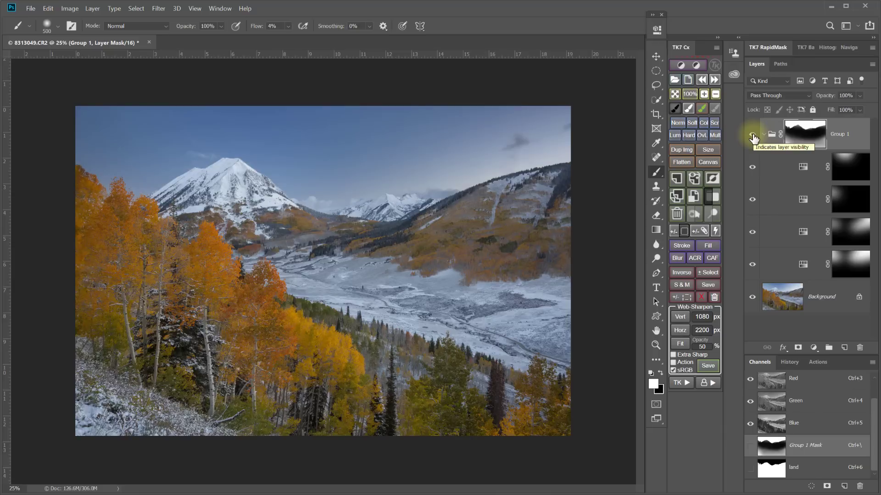
left_click(753, 137)
left_click(752, 137)
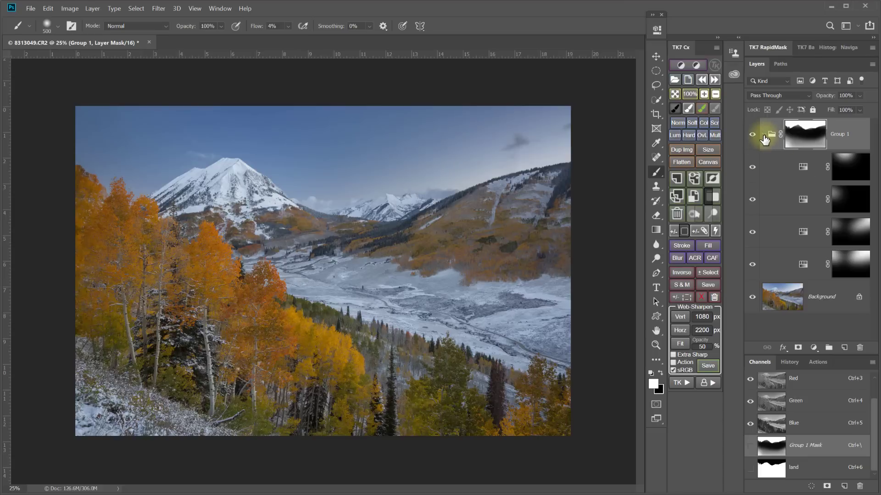
left_click(764, 134)
left_click(753, 135)
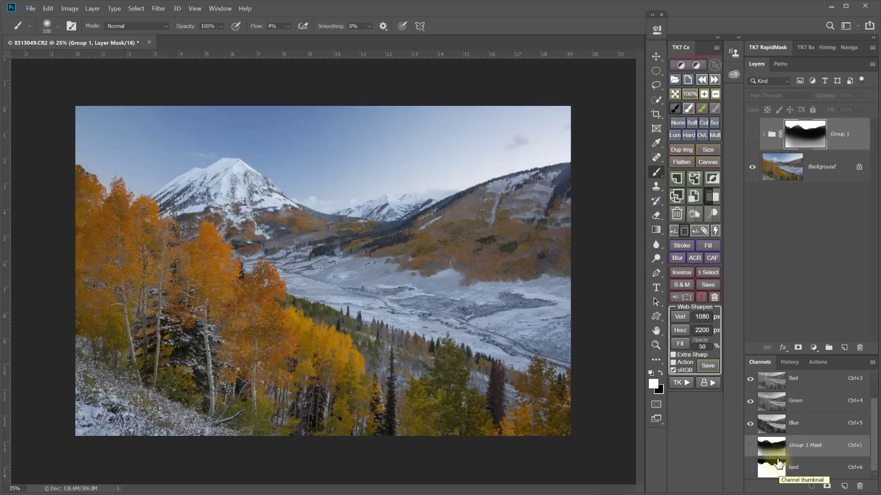
Lasso the sky areas left and right of the big peak, then invert the selection.
left_click(656, 87)
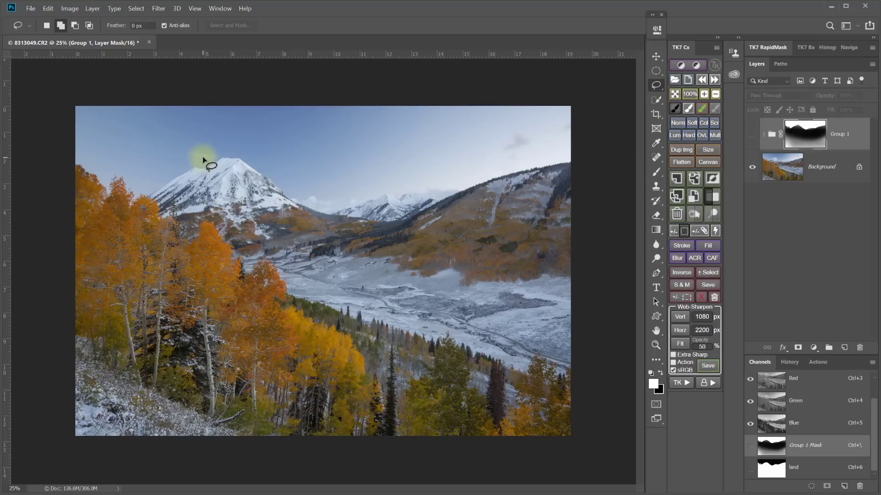
mouse_move(204, 161)
left_mouse_down()
mouse_move(115, 100)
mouse_move(60, 100)
left_mouse_up()
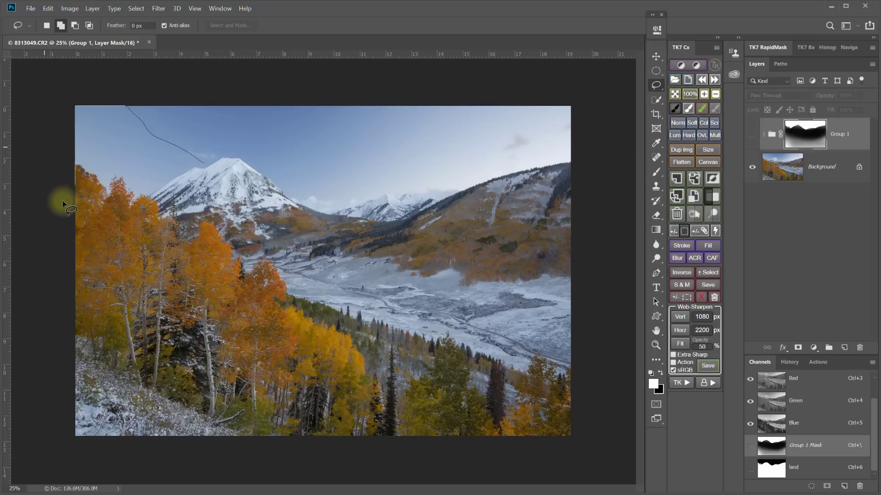
mouse_move(67, 205)
left_mouse_down()
mouse_move(134, 209)
mouse_move(204, 164)
left_mouse_up()
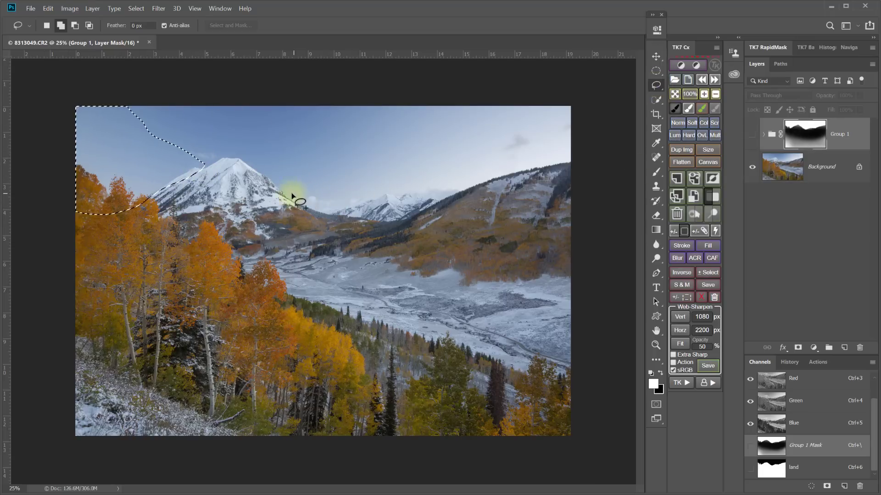
mouse_move(273, 191)
left_mouse_down()
mouse_move(341, 162)
mouse_move(398, 111)
mouse_move(474, 101)
mouse_move(587, 105)
mouse_move(616, 157)
mouse_move(434, 213)
left_mouse_up()
left_click_drag(315, 230, 260, 193)
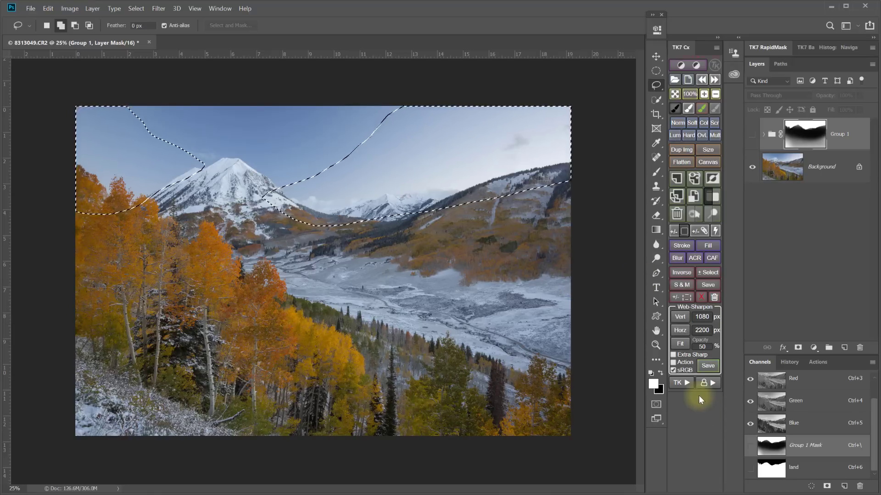
left_click(683, 274)
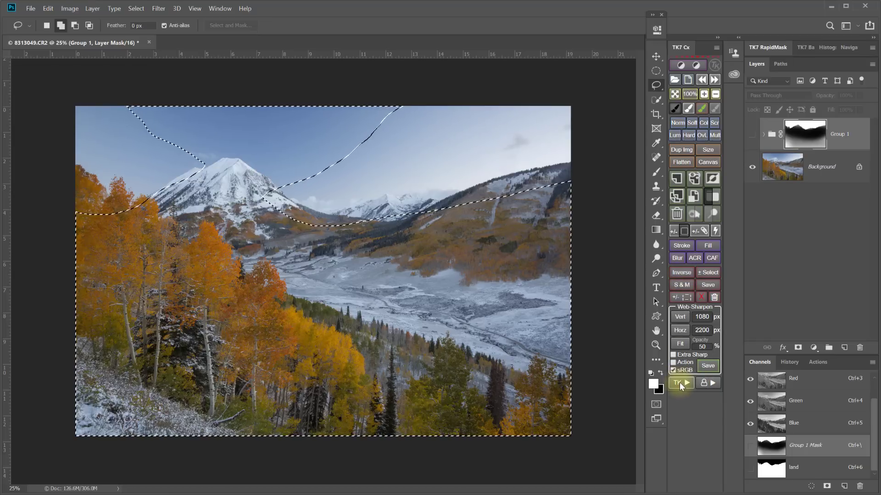
Run the TK Freehand Vignette action with a 480 px mask blur and lower its curve from 139 to 97.
left_click(679, 383)
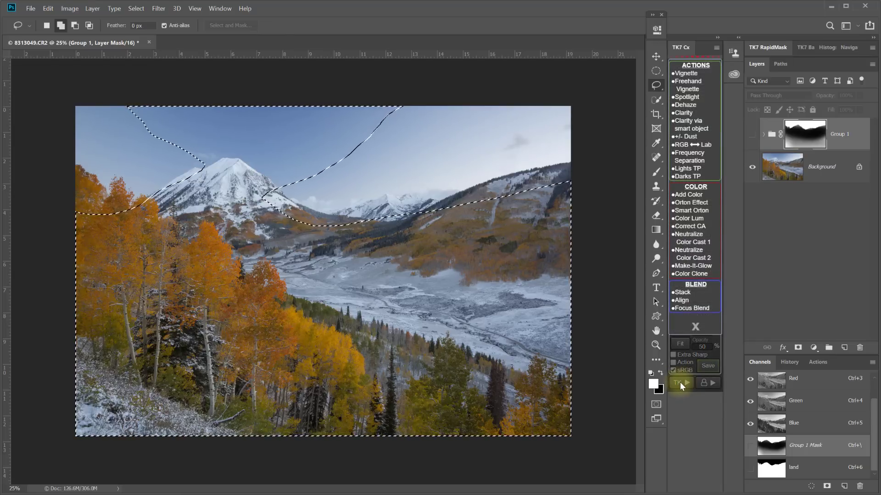
left_click(692, 89)
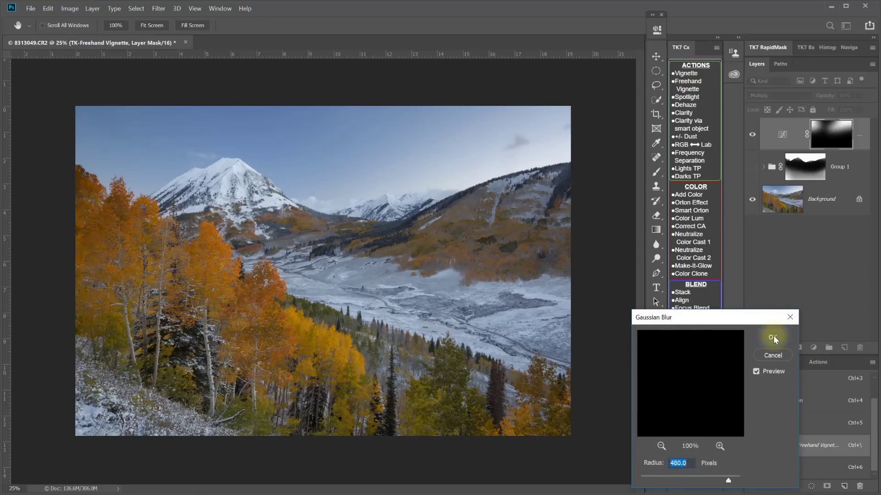
left_click(773, 337)
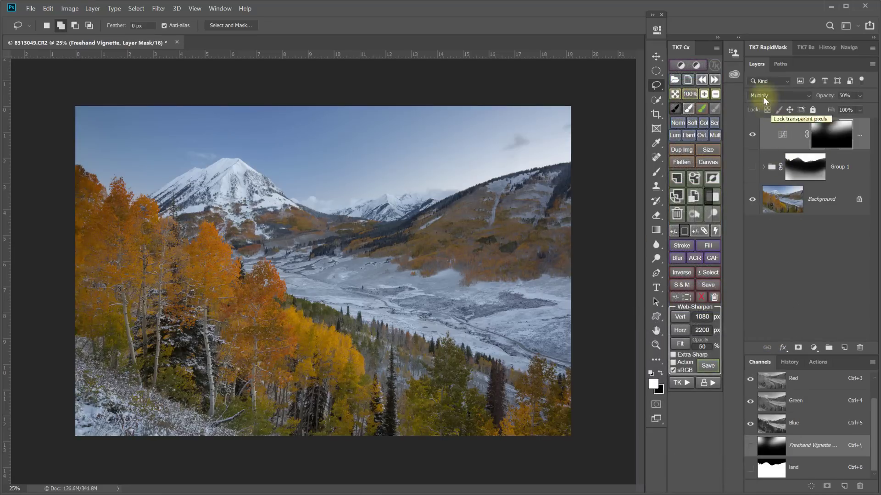
double_click(782, 138)
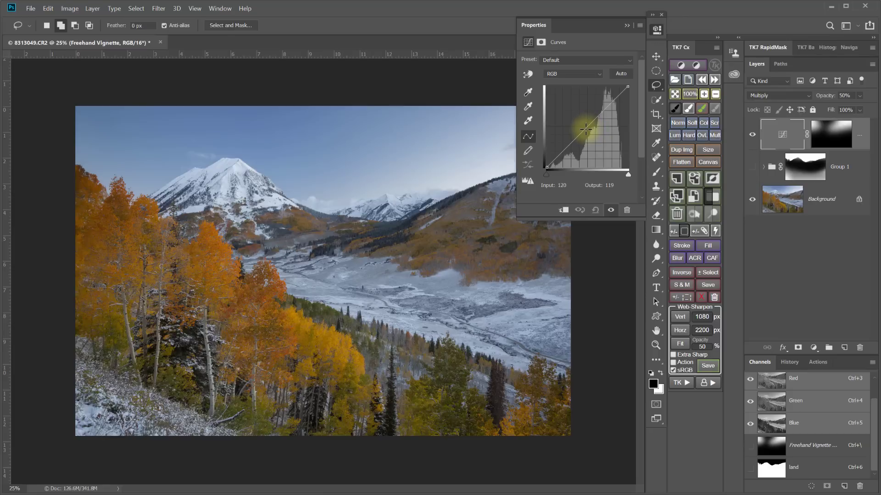
left_click_drag(585, 129, 588, 134)
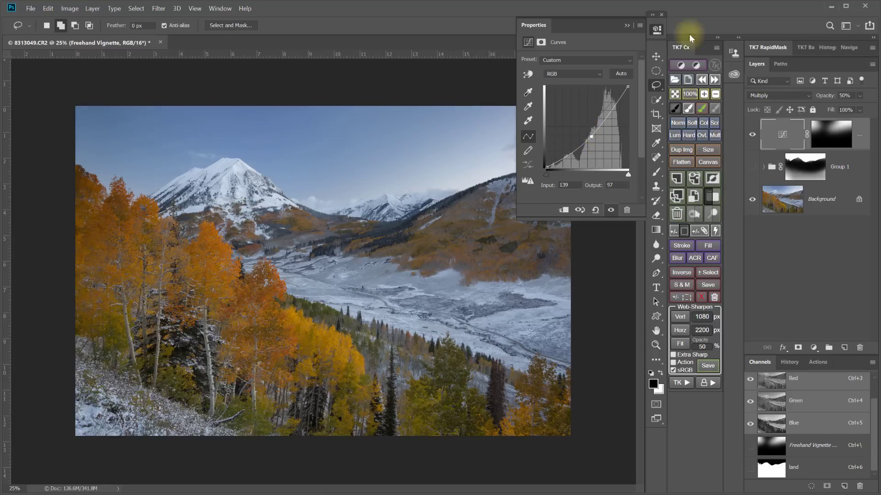
left_click(657, 30)
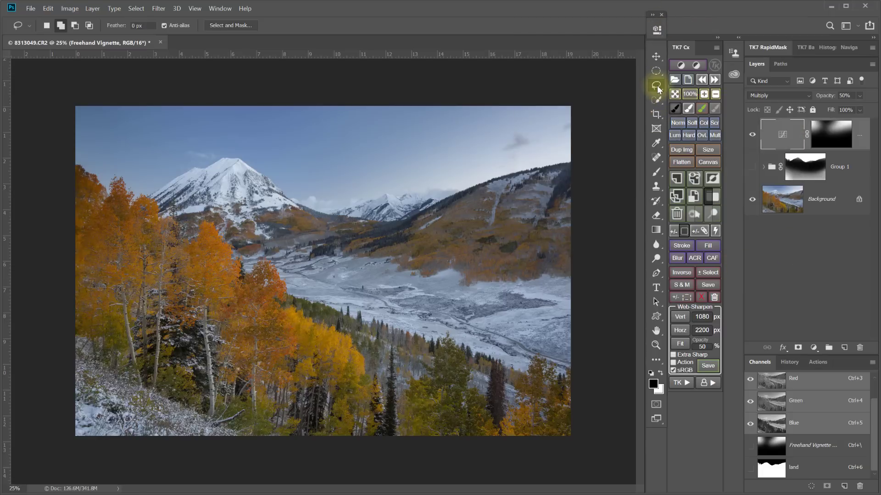
Lasso more sky at the top right, over the right hills and over the left trees, then invert.
mouse_move(519, 105)
left_mouse_down()
mouse_move(300, 191)
mouse_move(304, 229)
mouse_move(405, 240)
mouse_move(573, 210)
mouse_move(613, 137)
mouse_move(517, 94)
left_mouse_up()
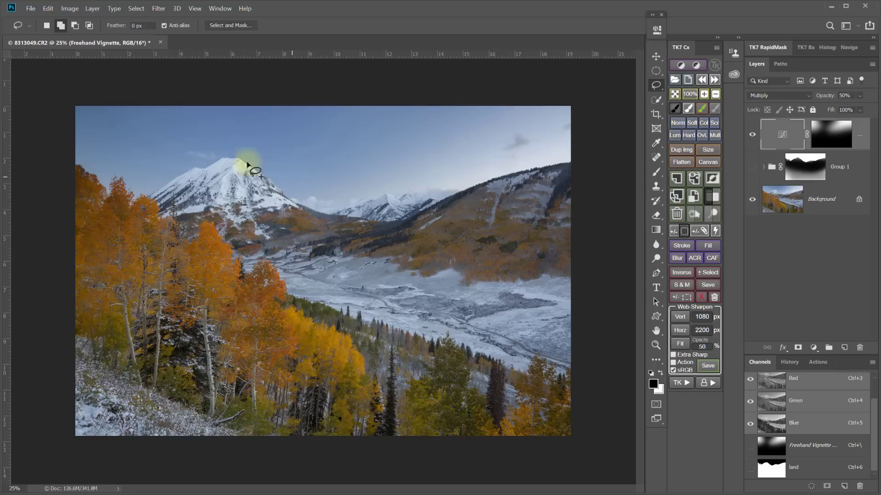
left_click_drag(173, 183, 136, 163)
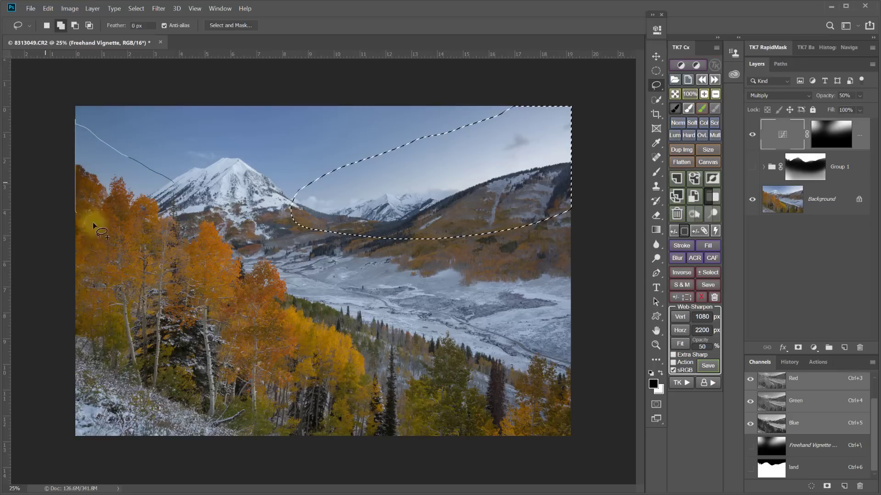
left_click_drag(178, 188, 176, 185)
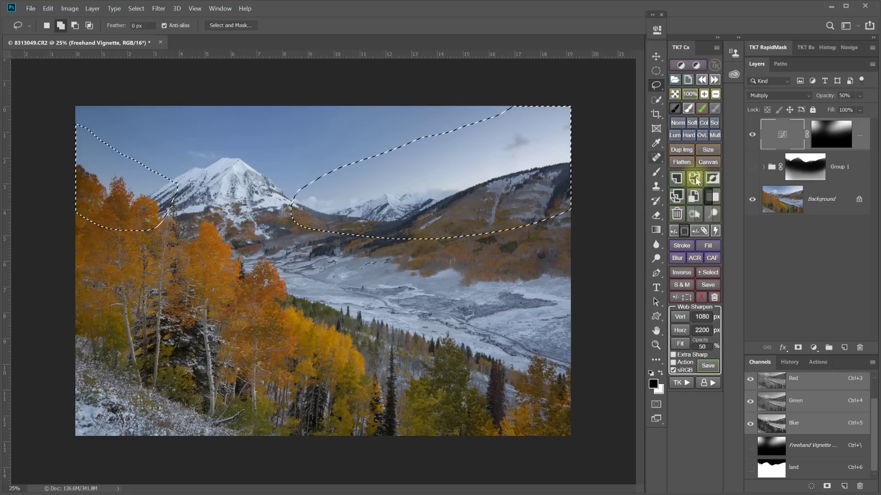
left_click(681, 272)
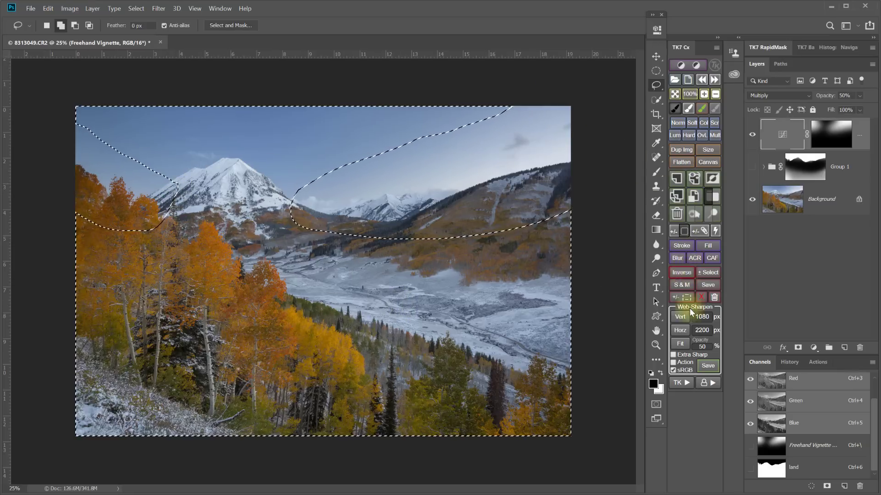
Run Freehand Vignette again, confirm the mask blur, and open the new Curves layer's settings.
left_click(681, 382)
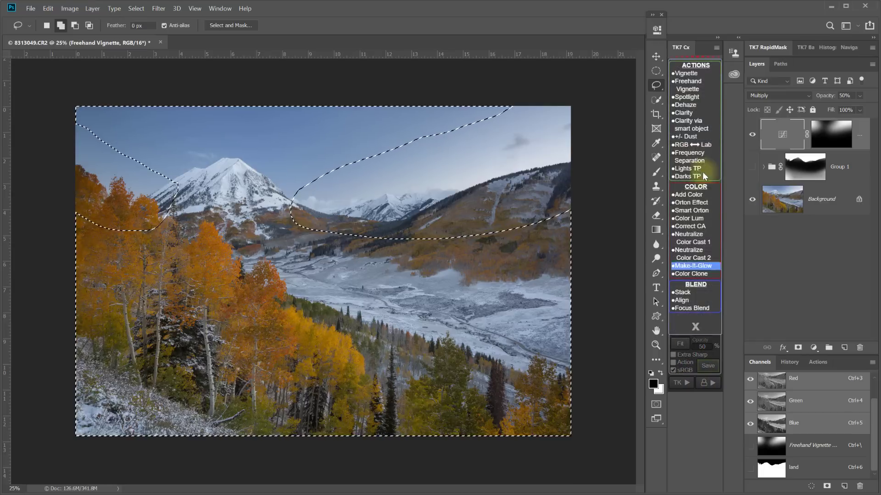
left_click(691, 85)
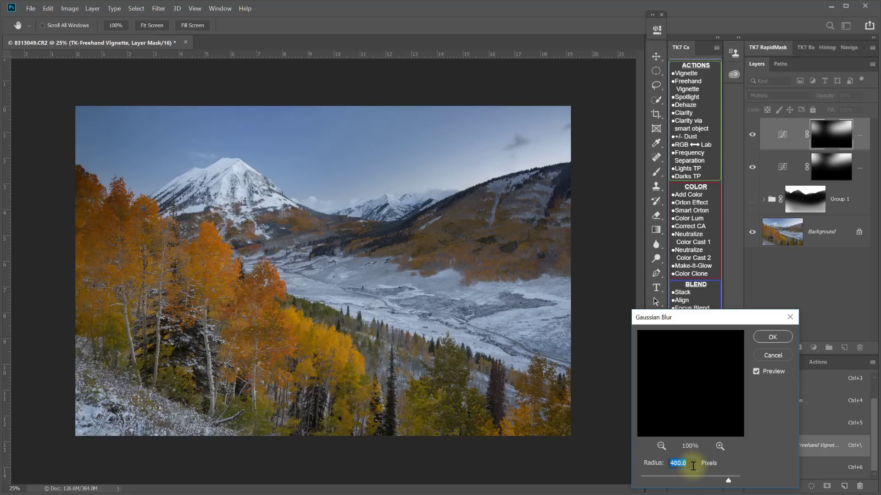
left_click(774, 337)
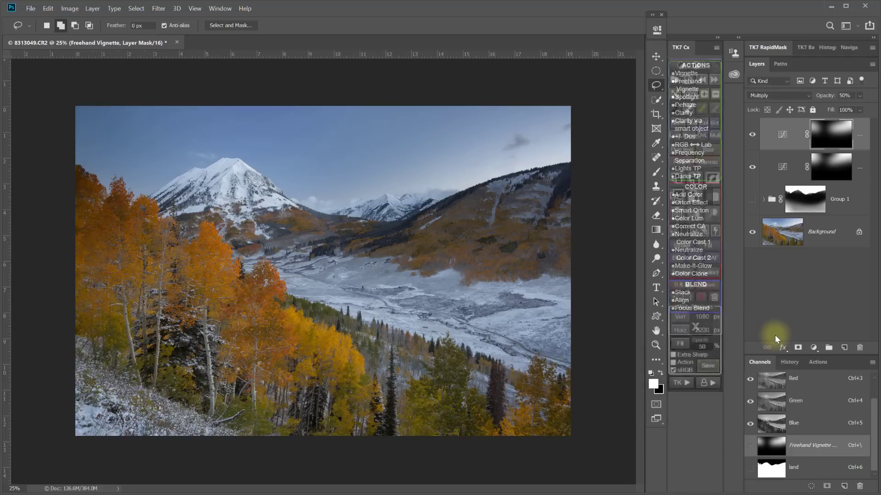
left_click(783, 135)
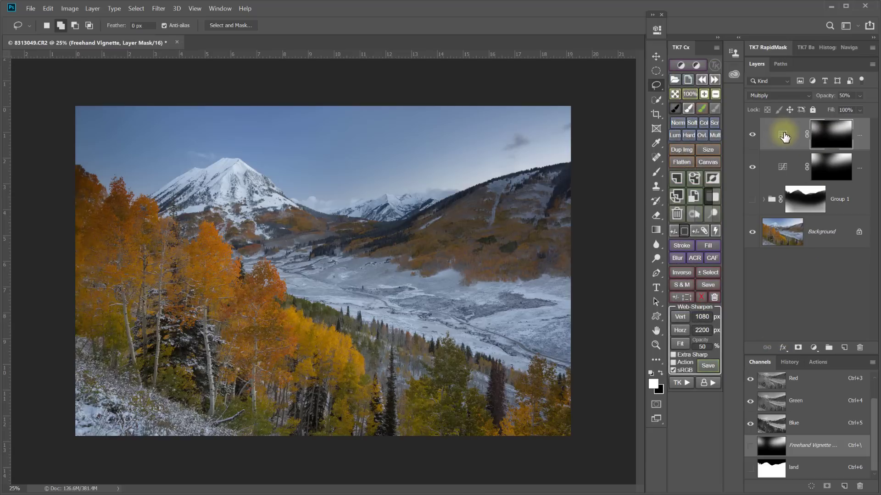
double_click(783, 135)
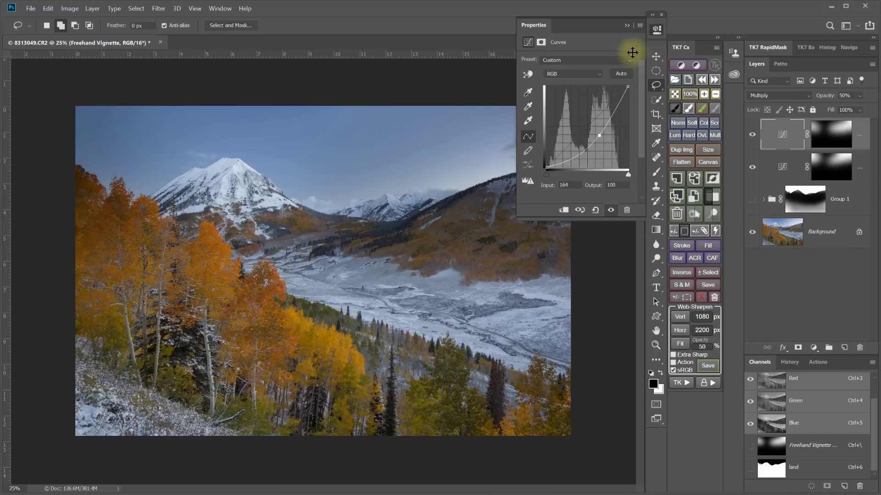
Close the curve settings, lasso the top-left sky corner and invert the selection.
left_click(657, 29)
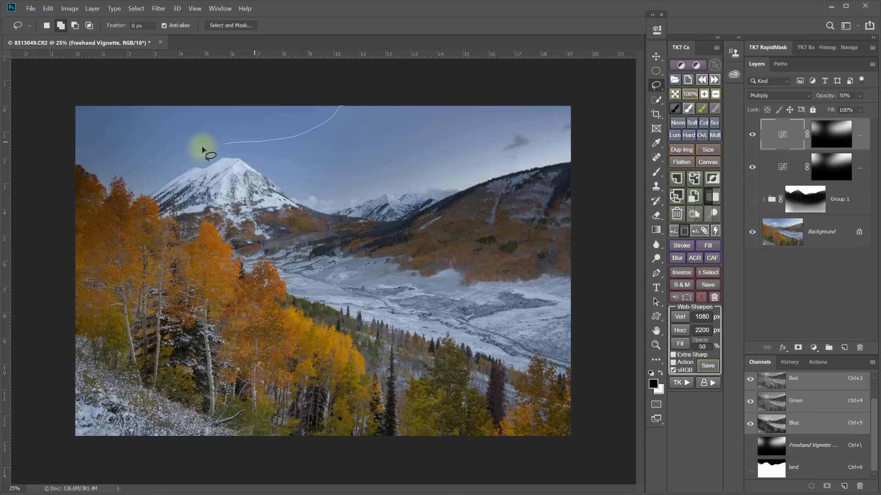
mouse_move(194, 147)
left_mouse_down()
mouse_move(161, 145)
mouse_move(108, 116)
left_mouse_up()
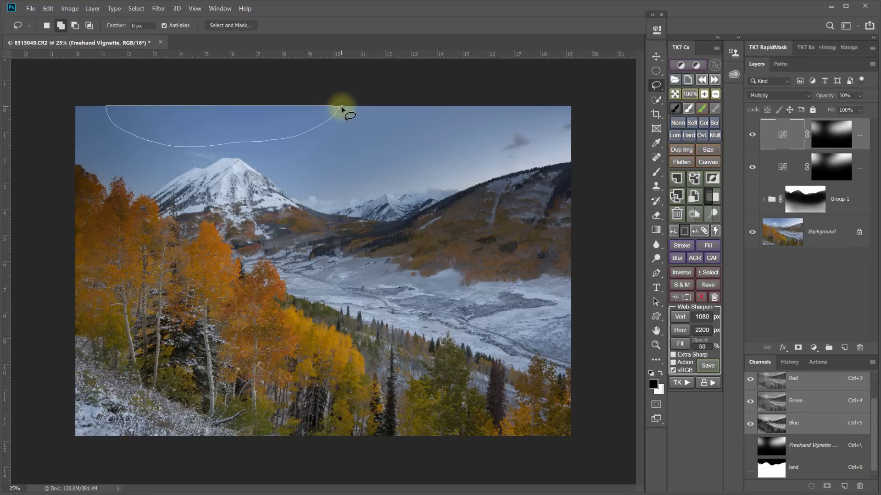
left_click_drag(343, 110, 344, 108)
left_click(685, 299)
Run Freehand Vignette on that selection, confirm the blur, and lower the layer's opacity to 27%.
left_click(680, 382)
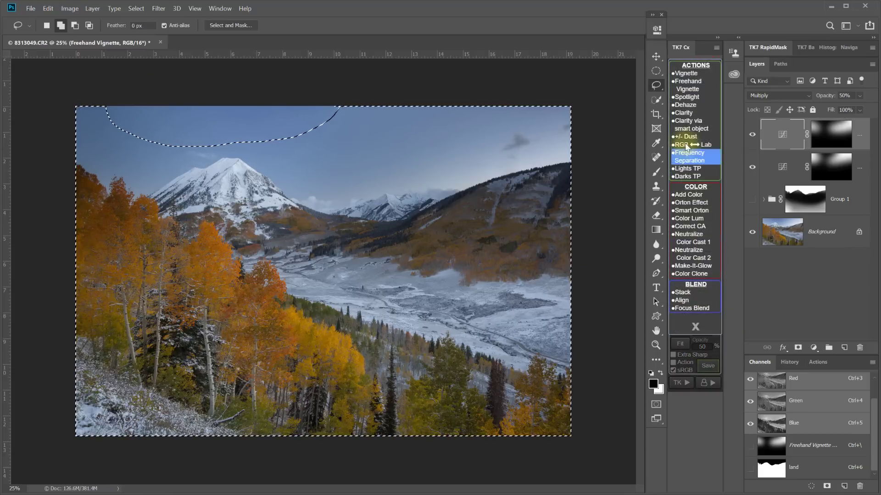
left_click(688, 88)
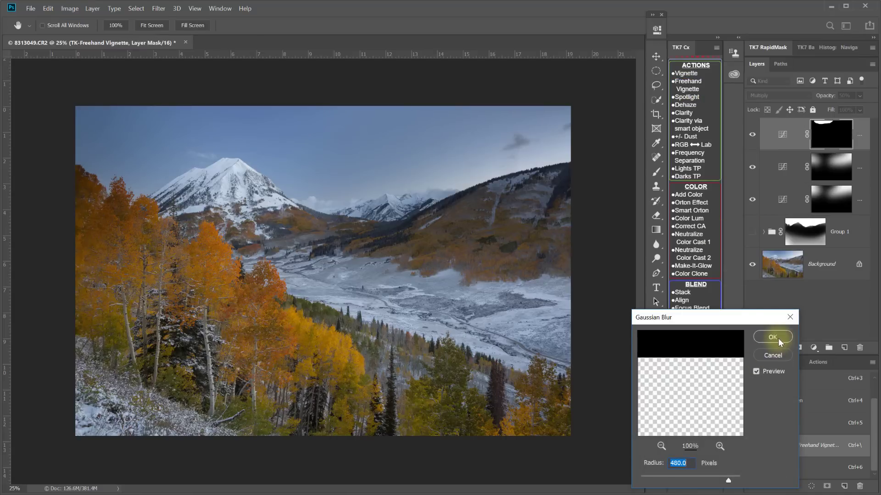
left_click(777, 337)
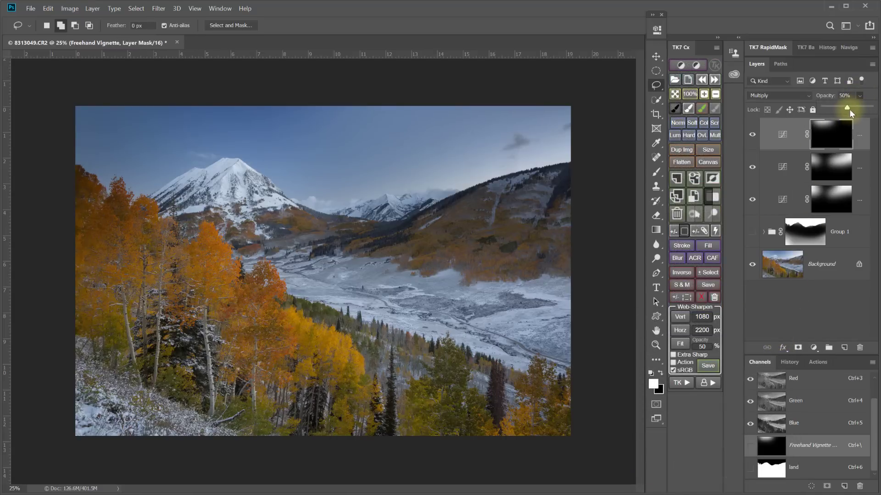
left_click_drag(837, 110, 836, 111)
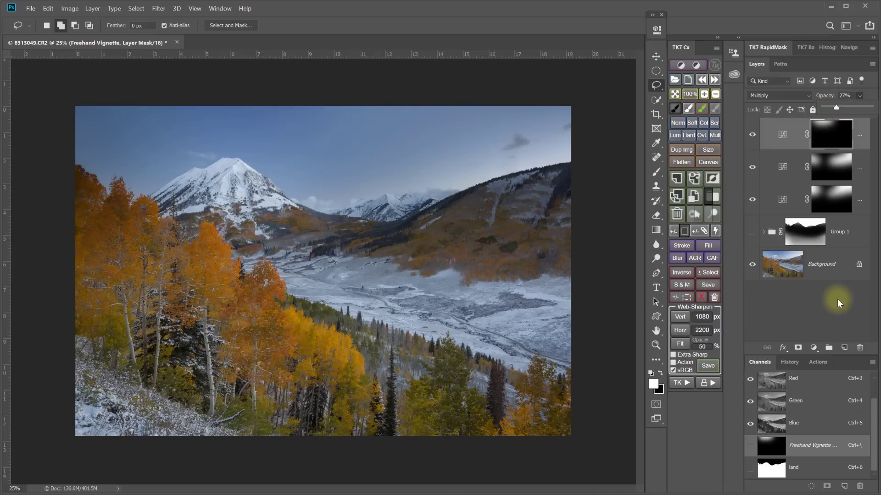
Group the three vignette layers with a mask as Group 2, loading and then clearing the land selection.
left_click(769, 199)
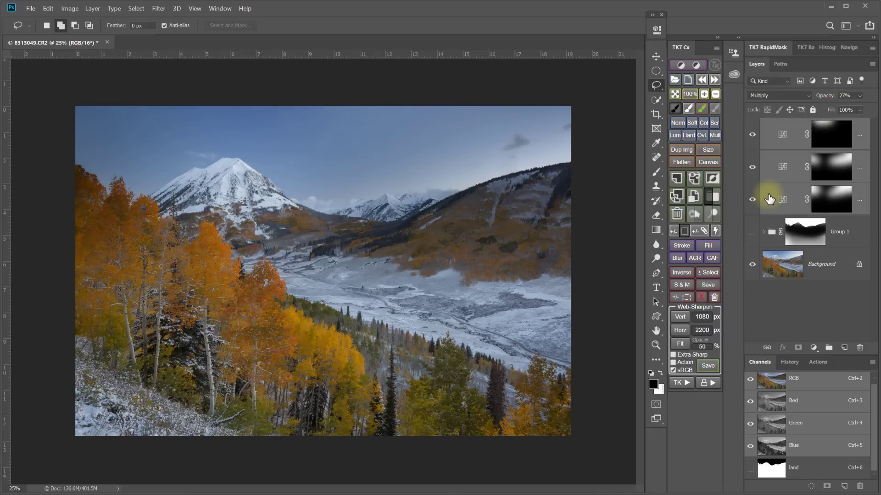
left_click(716, 197)
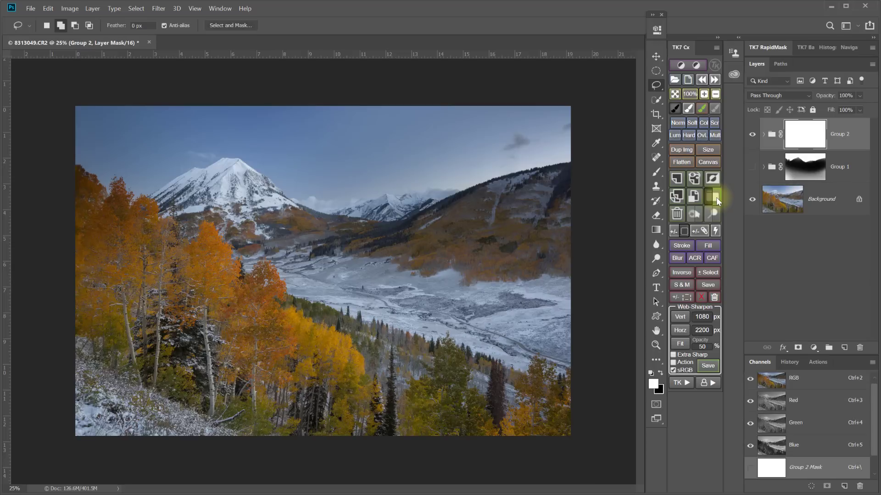
scroll(841, 418, "down", 1)
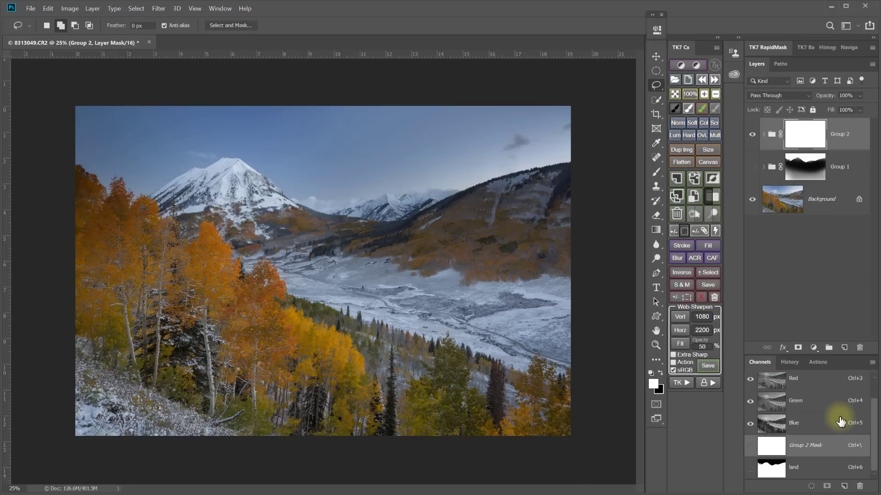
left_click(775, 471, "ctrl")
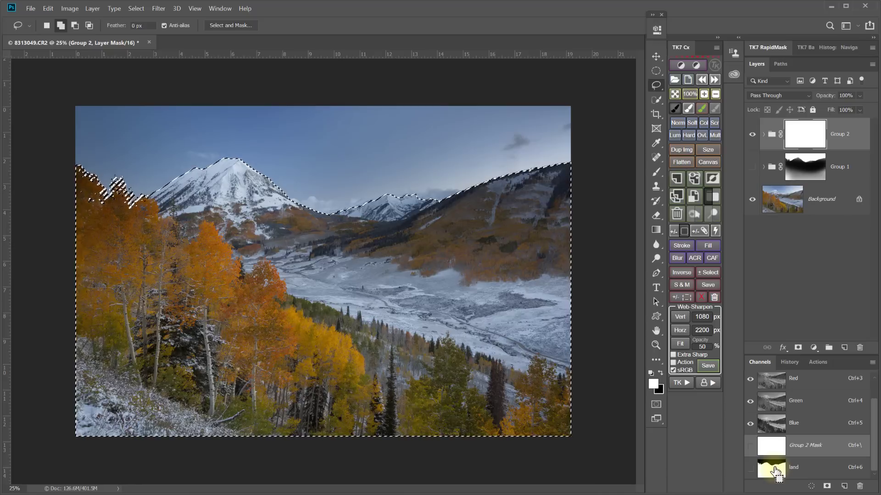
left_click(683, 296)
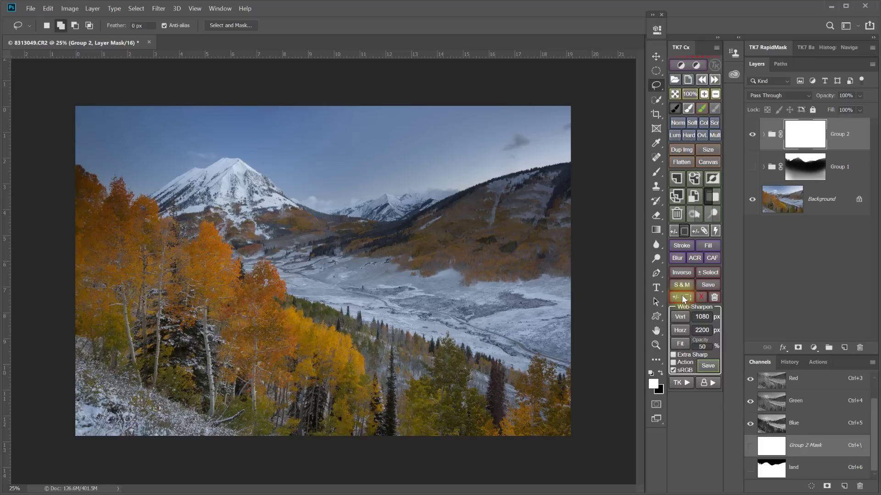
Paint Group 2's mask black over the land with a 2300 px brush.
left_click(675, 110)
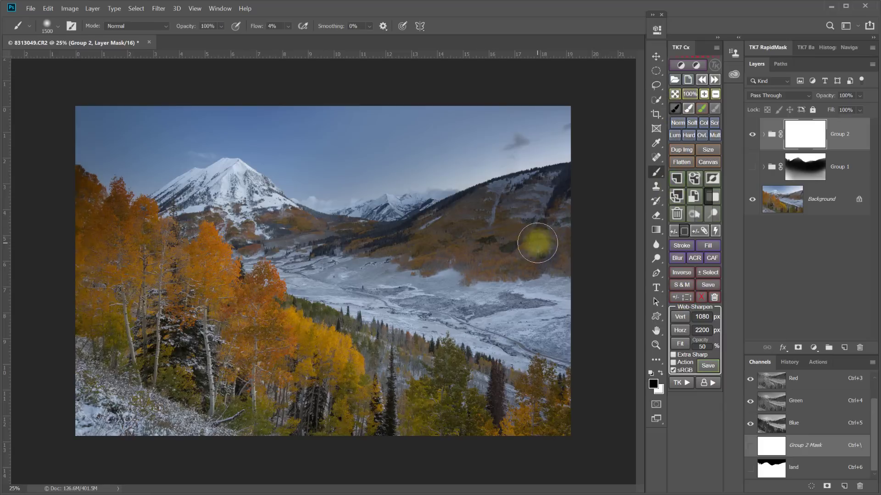
key("bracketright")
key("bracketright")
key("bracketright")
key("bracketright")
key("bracketright")
key("bracketright")
key("bracketright")
key("bracketright")
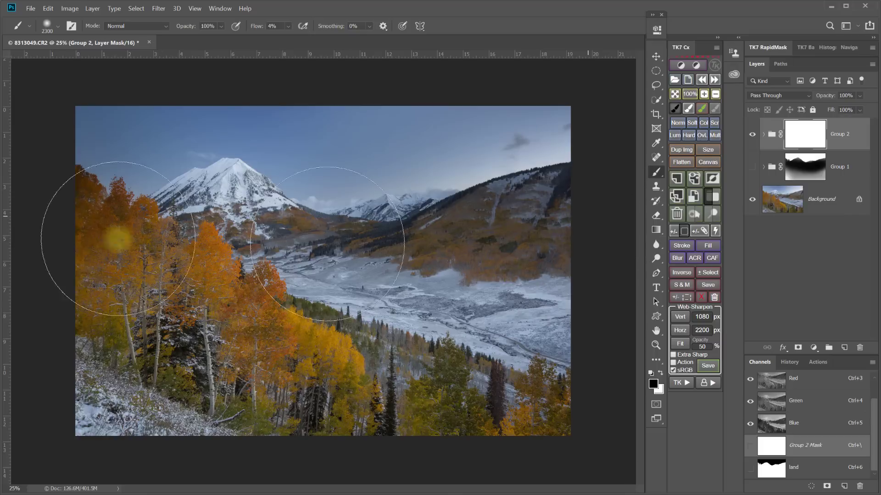
mouse_move(378, 239)
left_mouse_down()
mouse_move(330, 243)
mouse_move(202, 92)
left_mouse_up()
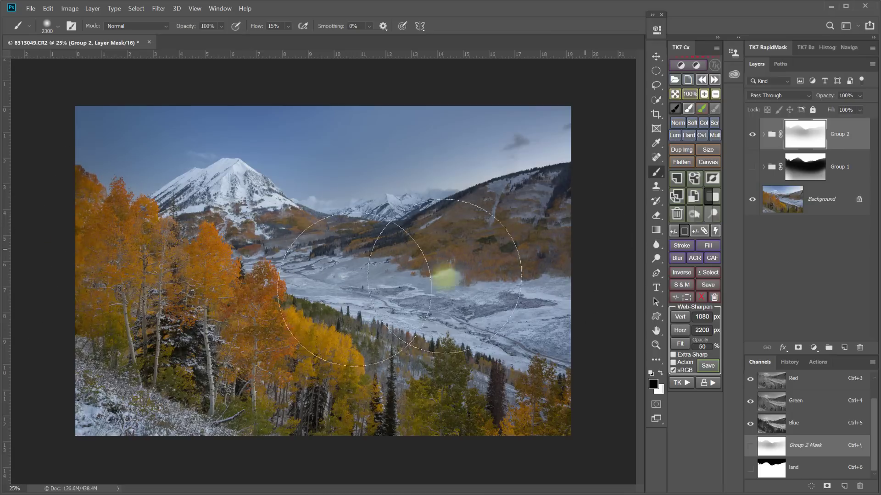
mouse_move(224, 305)
left_mouse_down()
mouse_move(526, 304)
mouse_move(238, 314)
mouse_move(257, 406)
mouse_move(463, 349)
left_mouse_up()
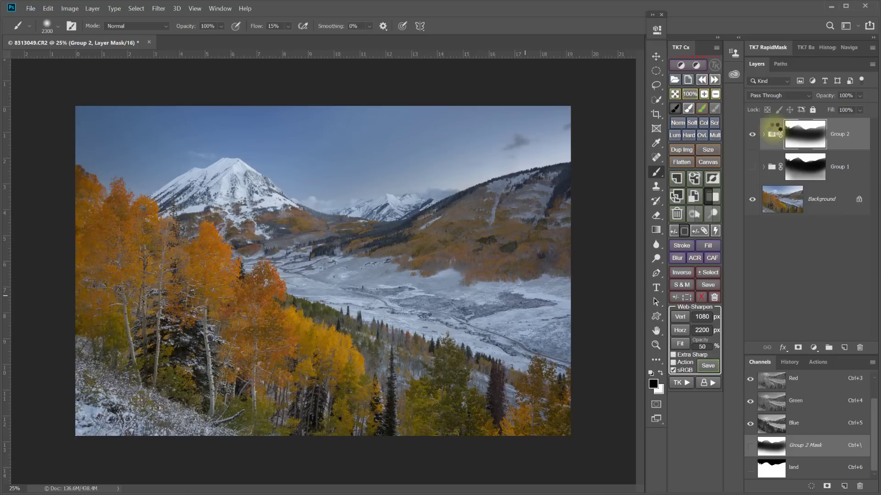
Toggle the groups' visibility repeatedly to compare the darkened and original sky, leaving Group 1 shown.
left_click(752, 135)
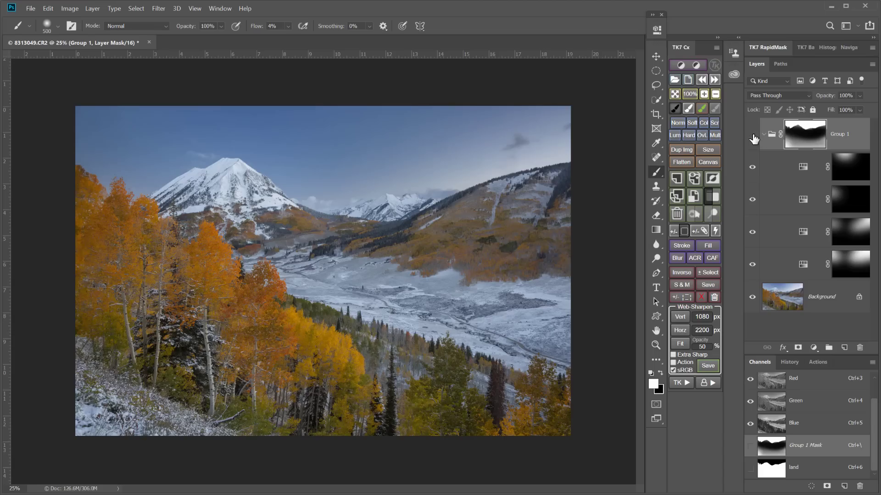
left_click(753, 137)
left_click(753, 137)
left_click(753, 137)
left_click(753, 137)
left_click(752, 136)
left_click(752, 137)
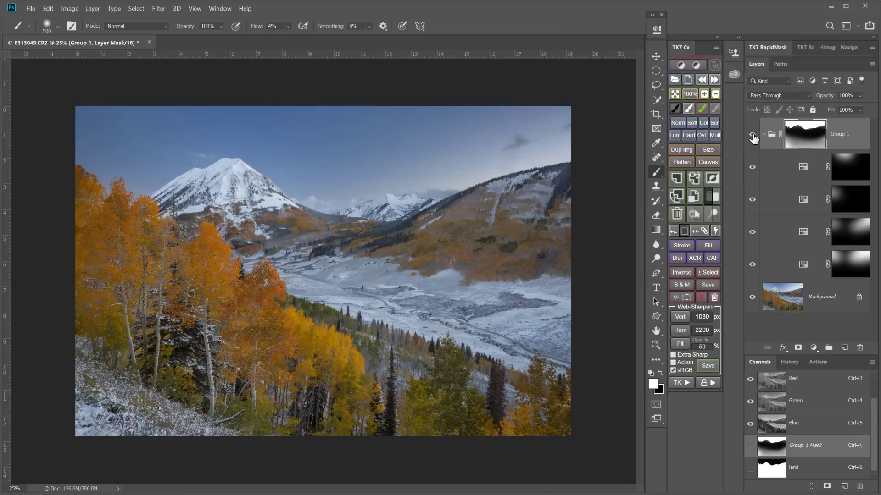